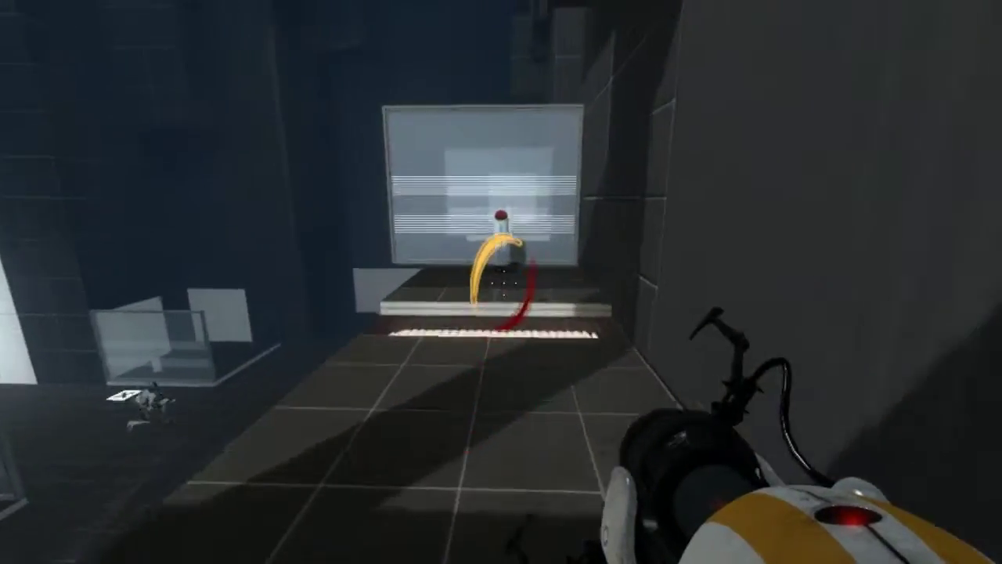
{"action": "key", "text": "w"}
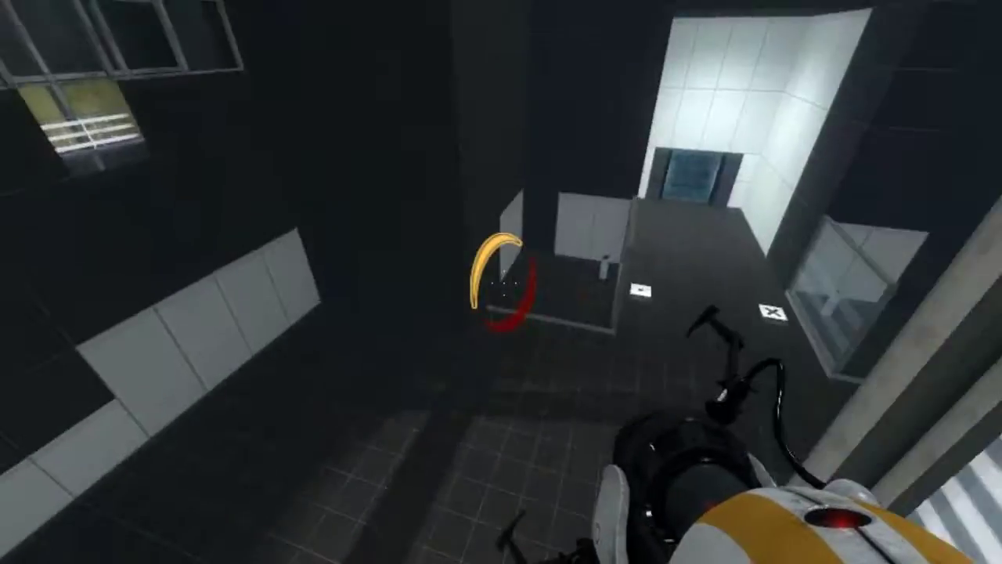
{"action": "key", "text": "w"}
{"action": "key", "text": "w"}
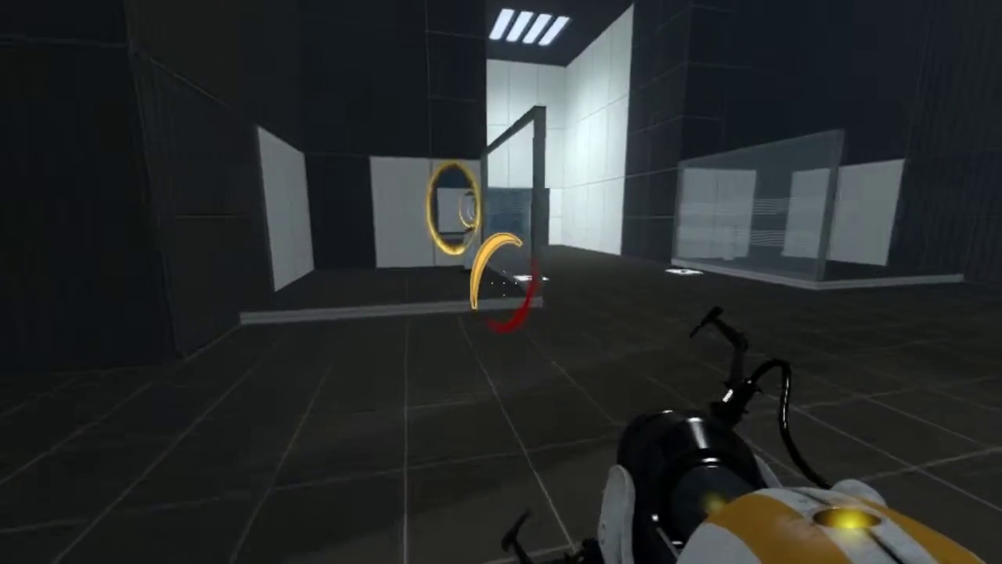
{"action": "key", "text": "w"}
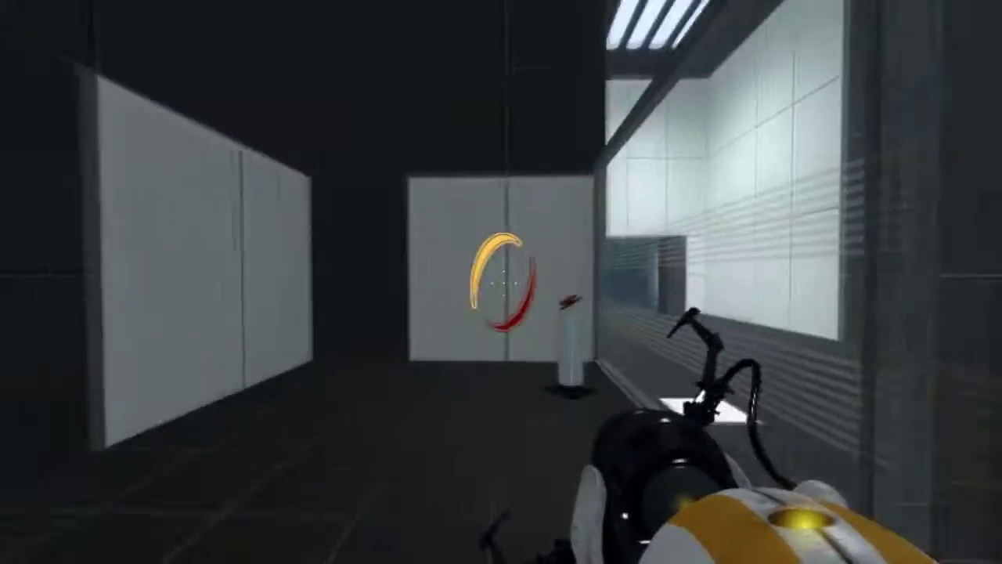
{"action": "left_click", "coordinate": [501, 282]}
{"action": "key", "text": "w"}
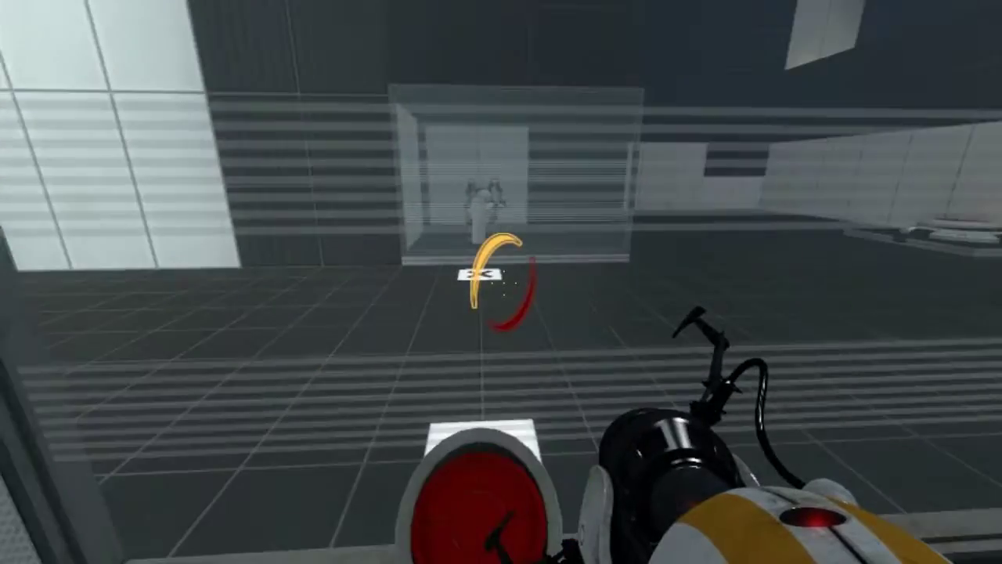
{"action": "key", "text": "w"}
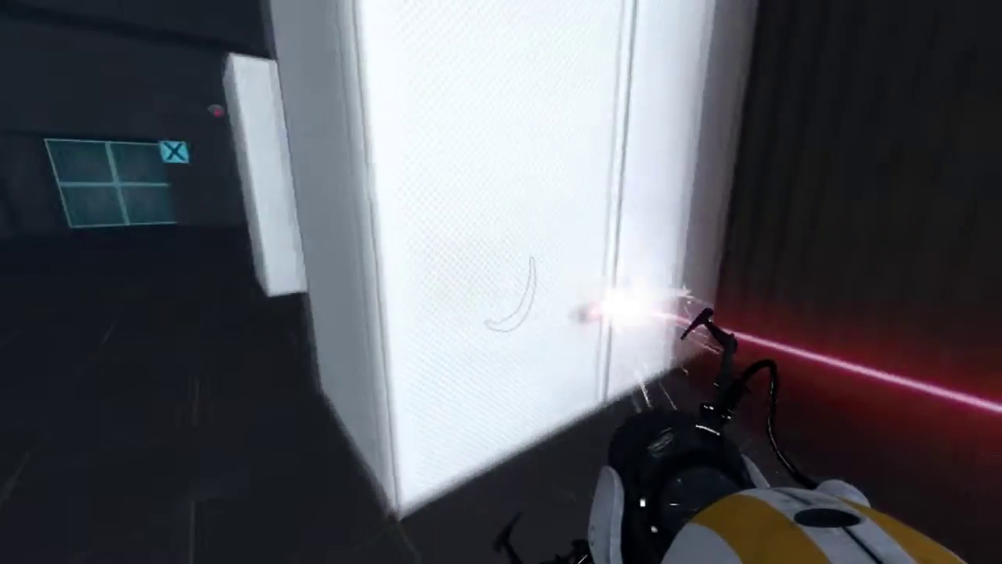
{"action": "right_click", "coordinate": [501, 281]}
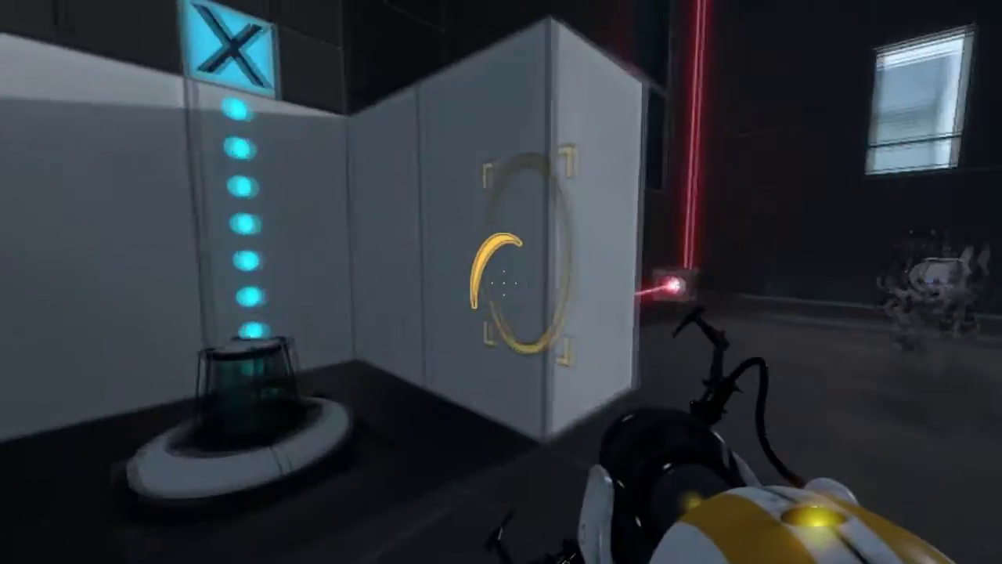
{"action": "right_click", "coordinate": [501, 282]}
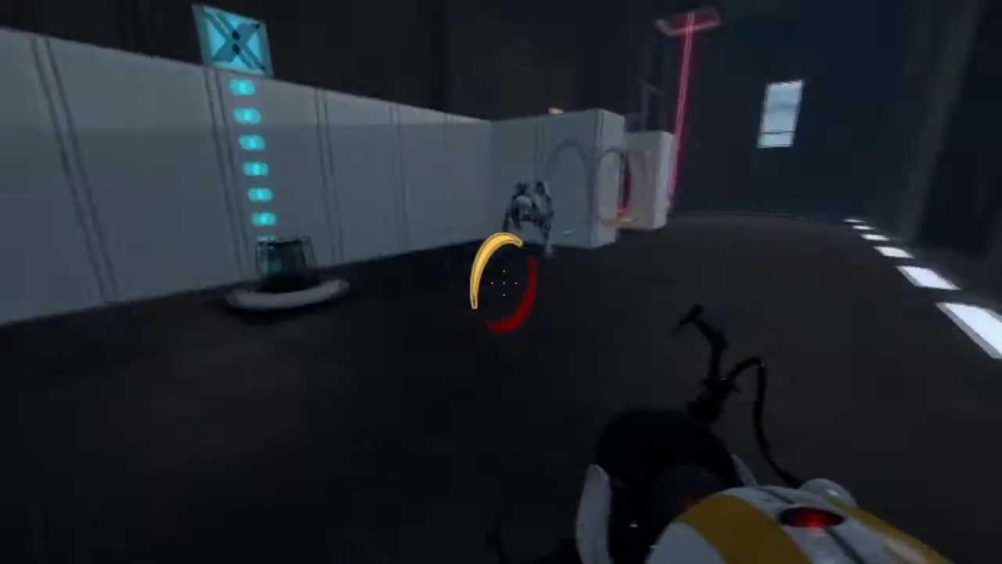
{"action": "left_click", "coordinate": [501, 282]}
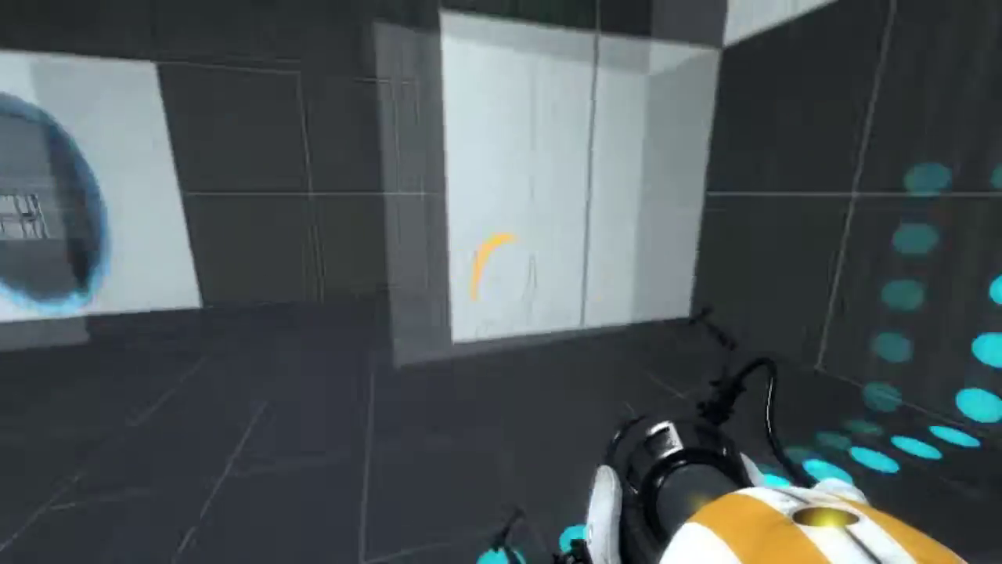
{"action": "right_click", "coordinate": [501, 282]}
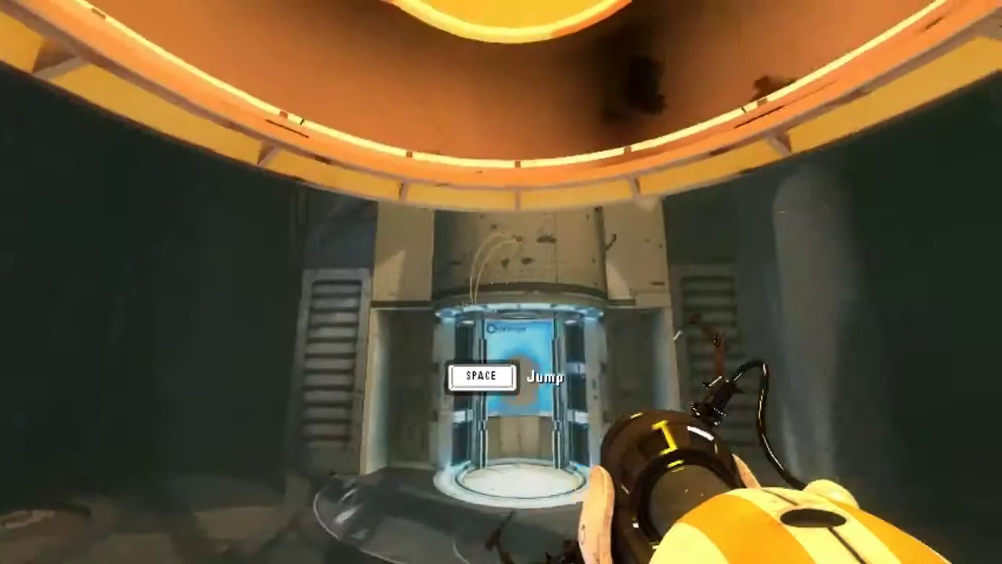
{"action": "key", "text": "w"}
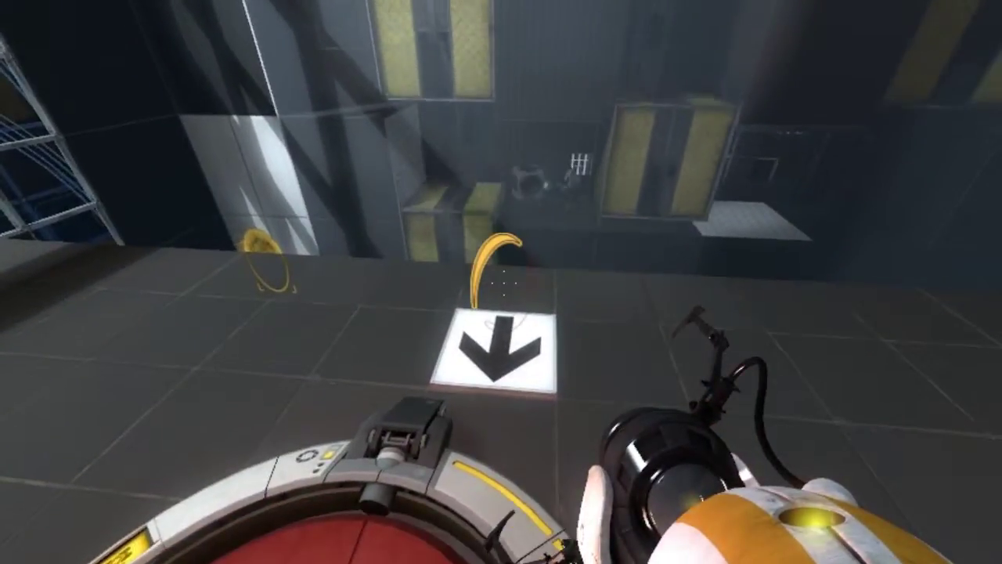
{"action": "left_click", "coordinate": [501, 282]}
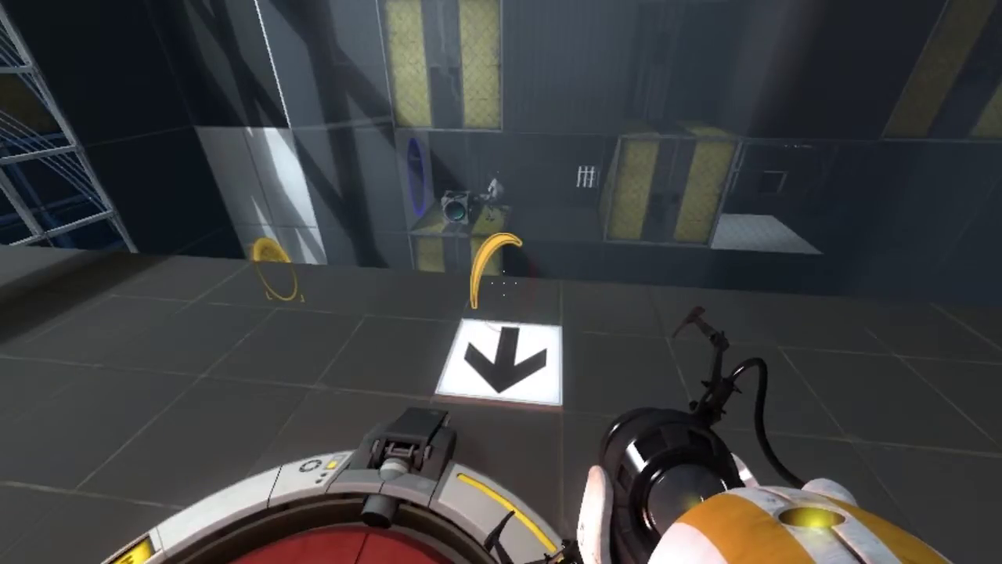
{"action": "key", "text": "Escape"}
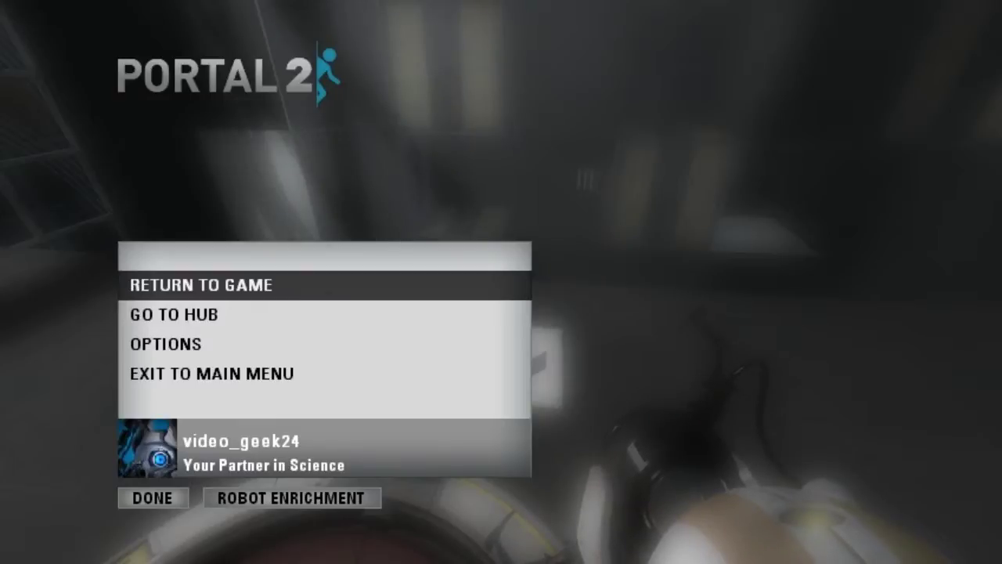
{"action": "key", "text": "Escape"}
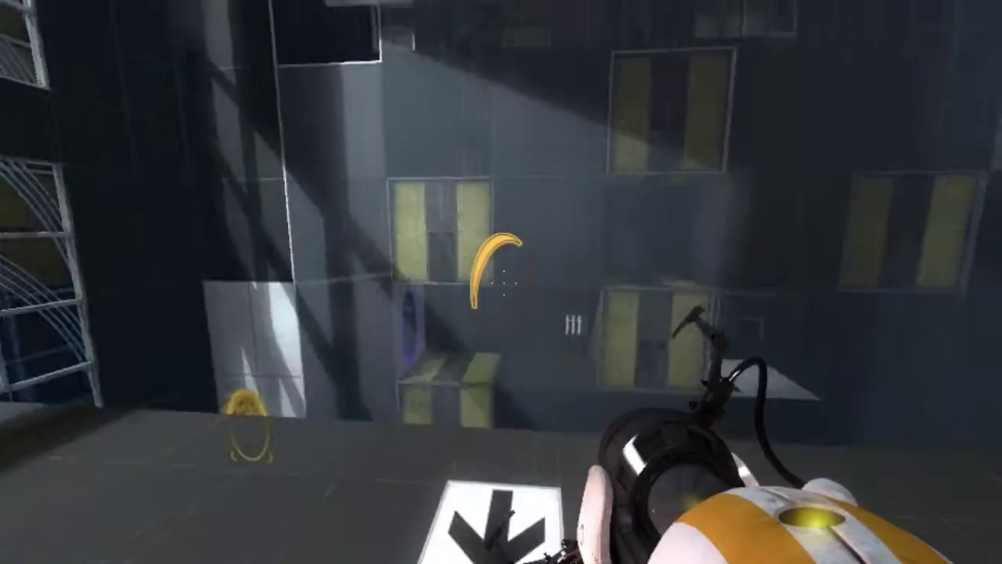
{"action": "left_click", "coordinate": [501, 282]}
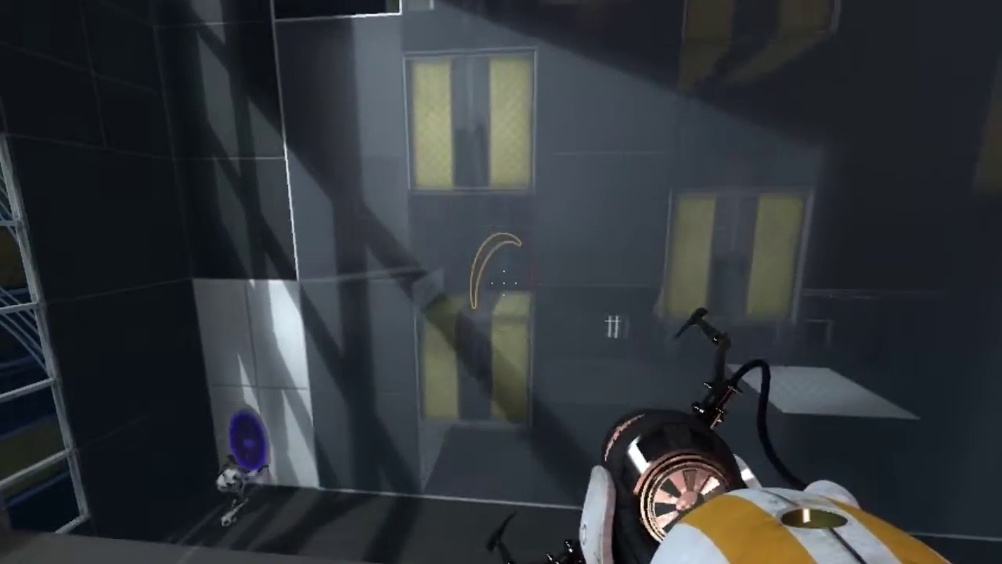
{"action": "key", "text": "w"}
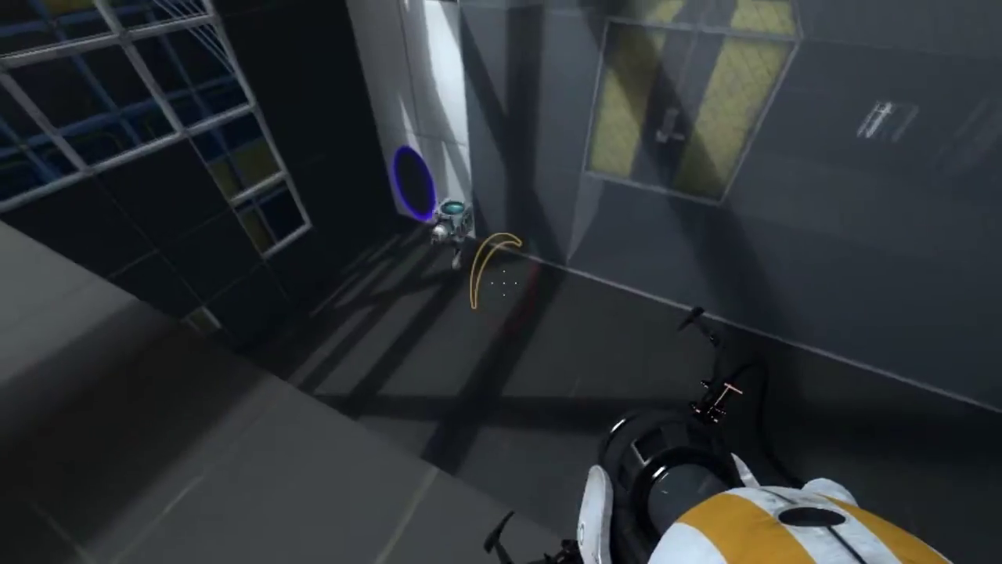
{"action": "key", "text": "w"}
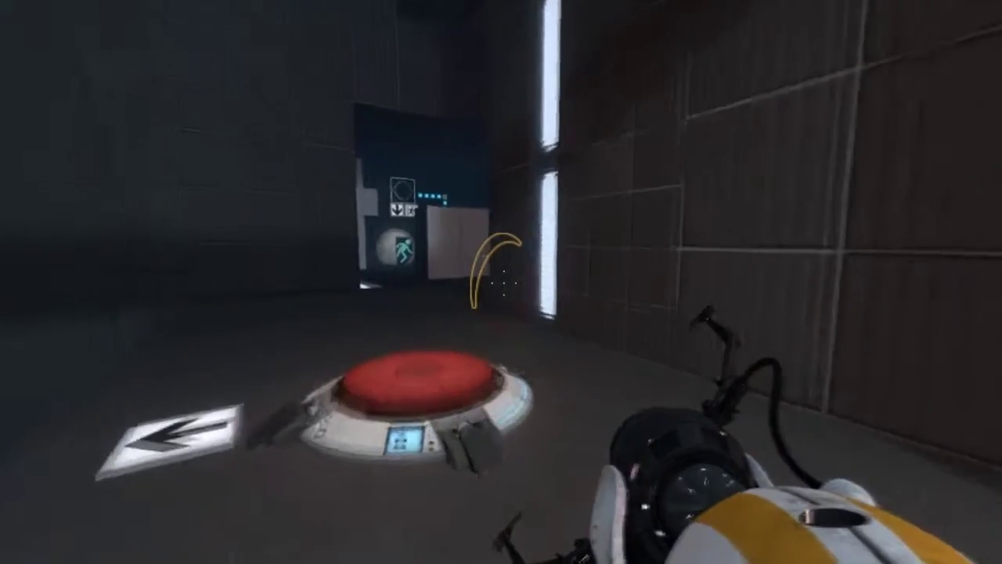
{"action": "key", "text": "w"}
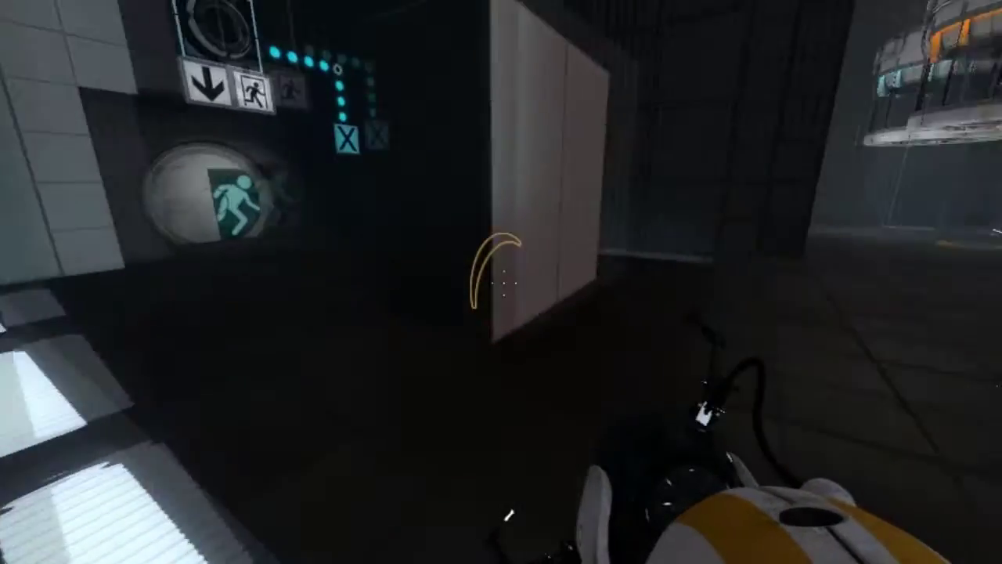
{"action": "key", "text": "Escape"}
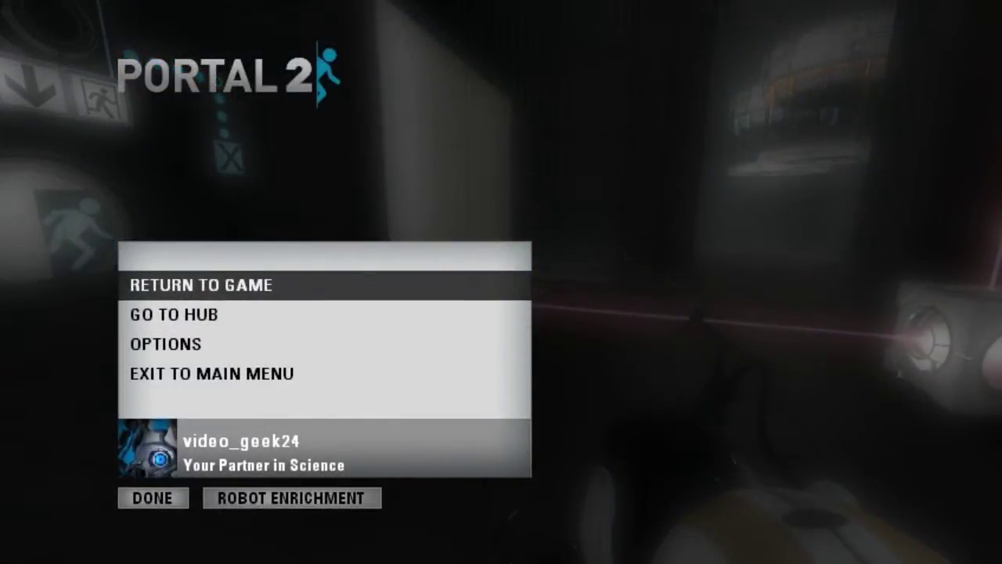
{"action": "key", "text": "Escape"}
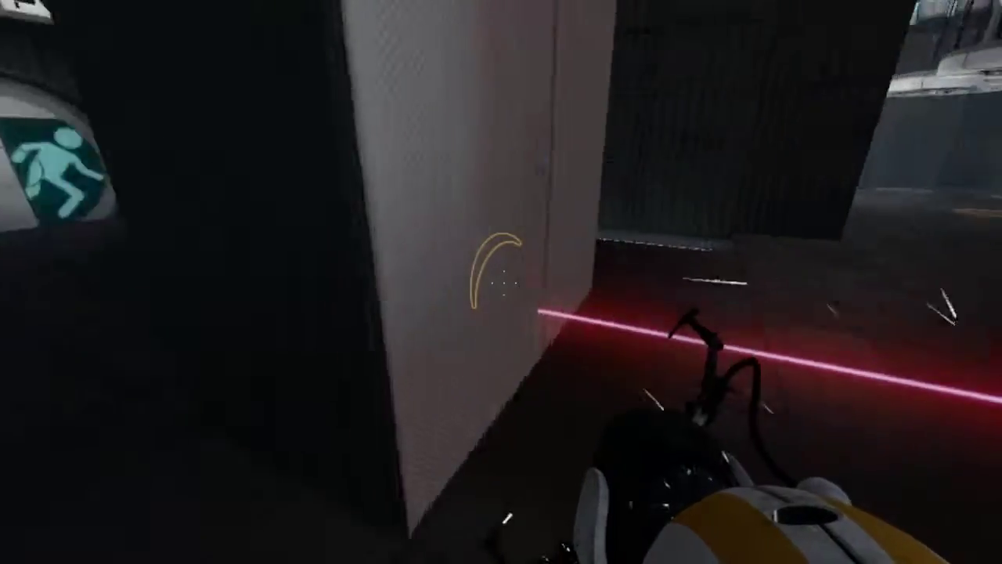
{"action": "left_click", "coordinate": [501, 282]}
{"action": "key", "text": "Escape"}
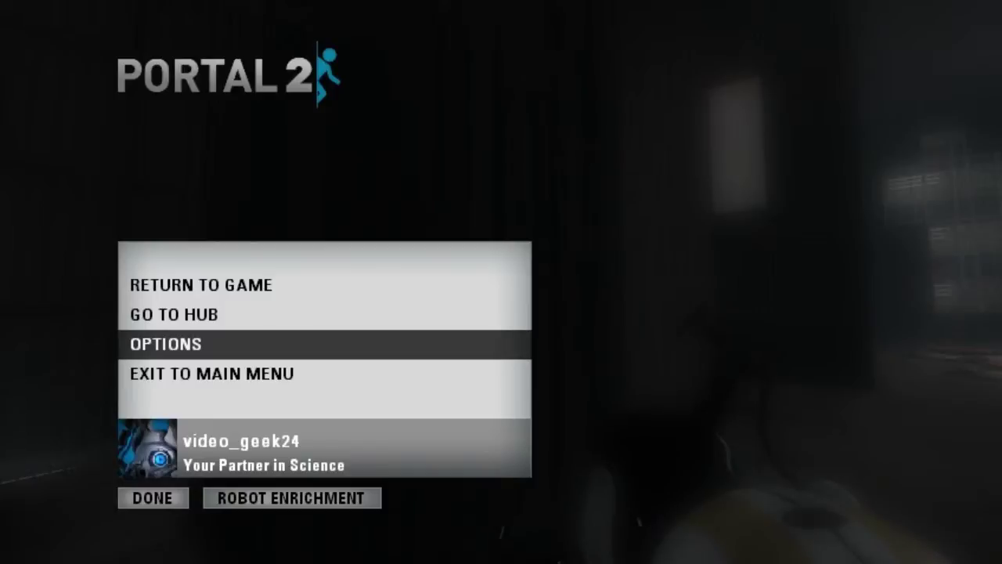
{"action": "key", "text": "Down"}
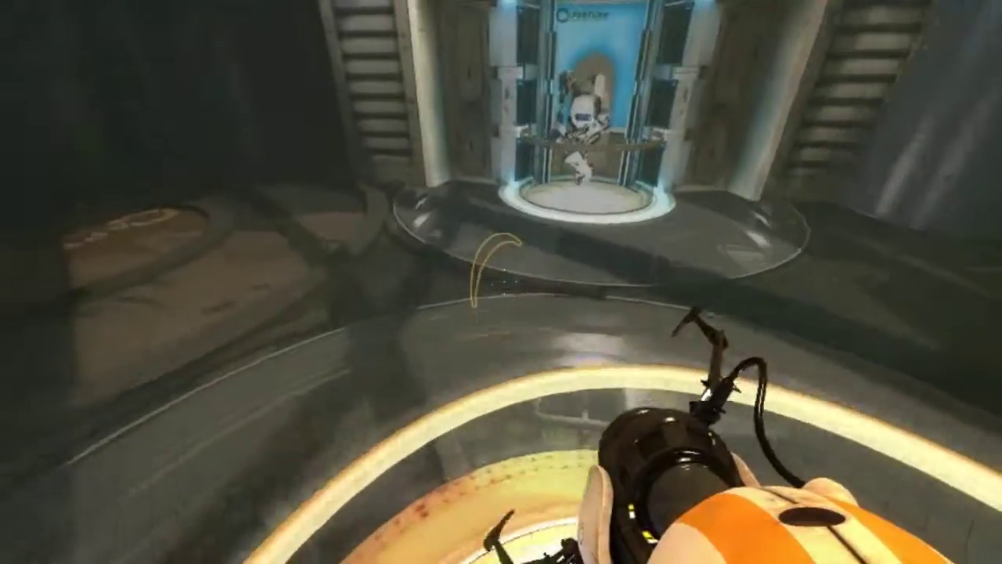
{"action": "key", "text": "Escape"}
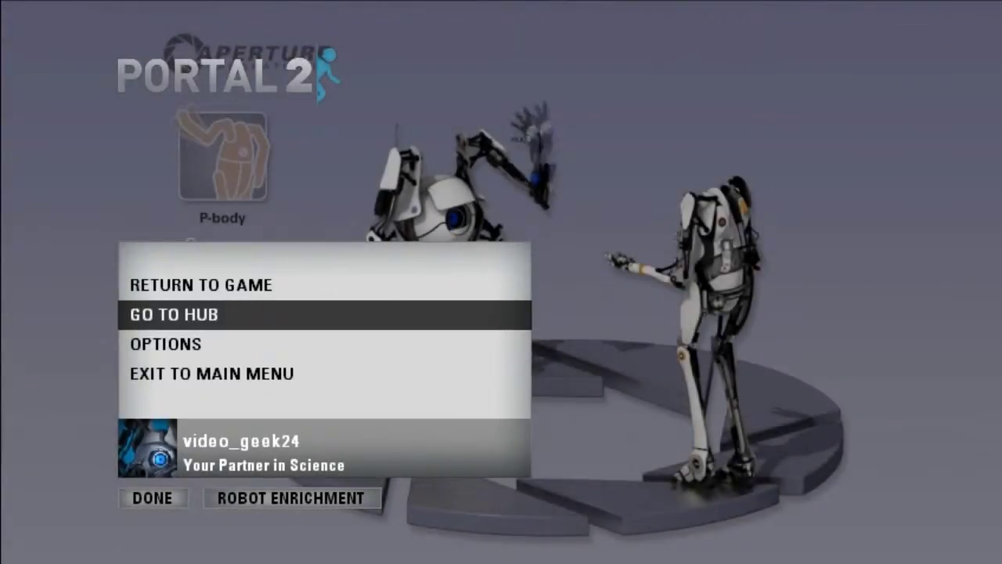
{"action": "key", "text": "Escape"}
{"action": "key", "text": "Up"}
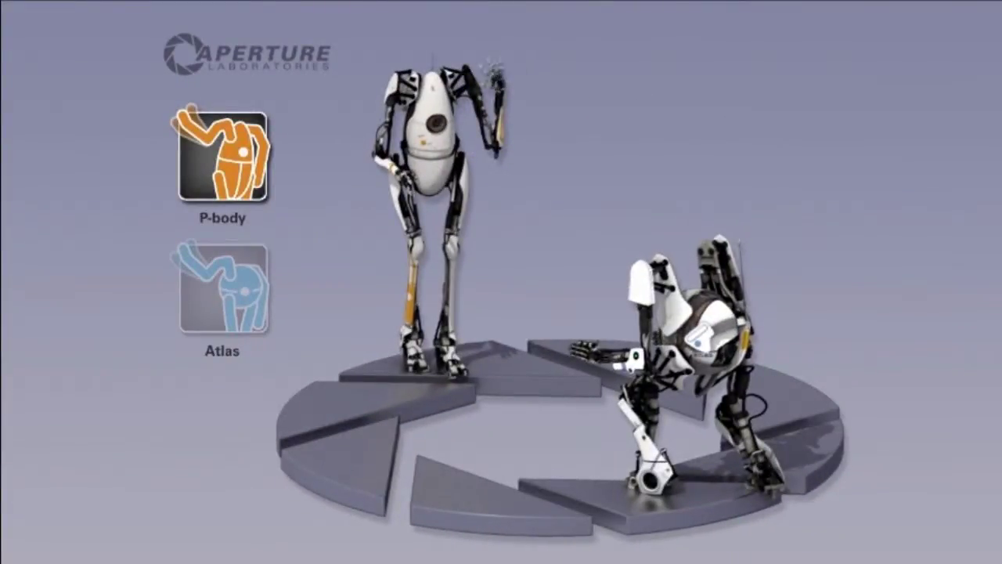
{"action": "key", "text": "Down"}
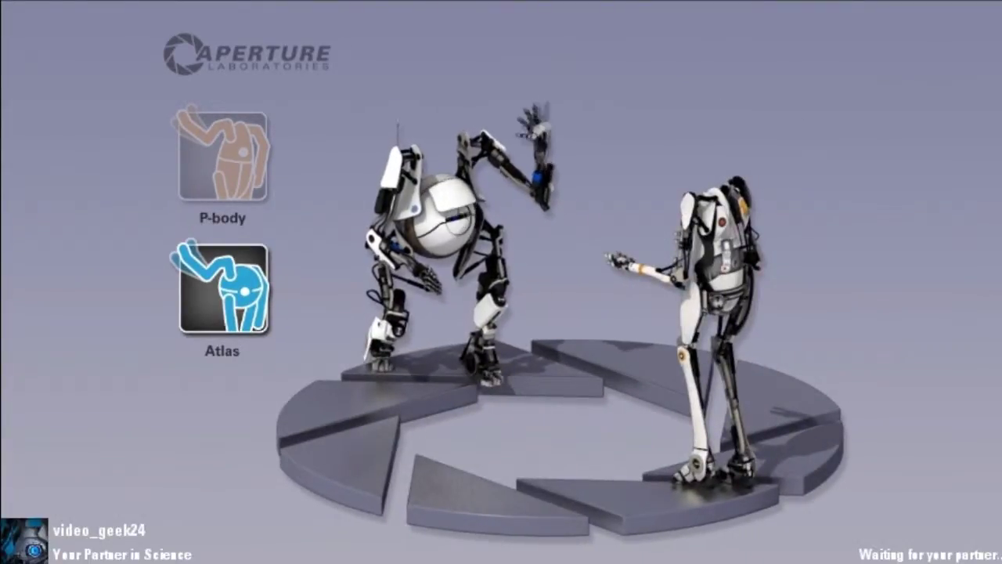
{"action": "key", "text": "shift+Tab"}
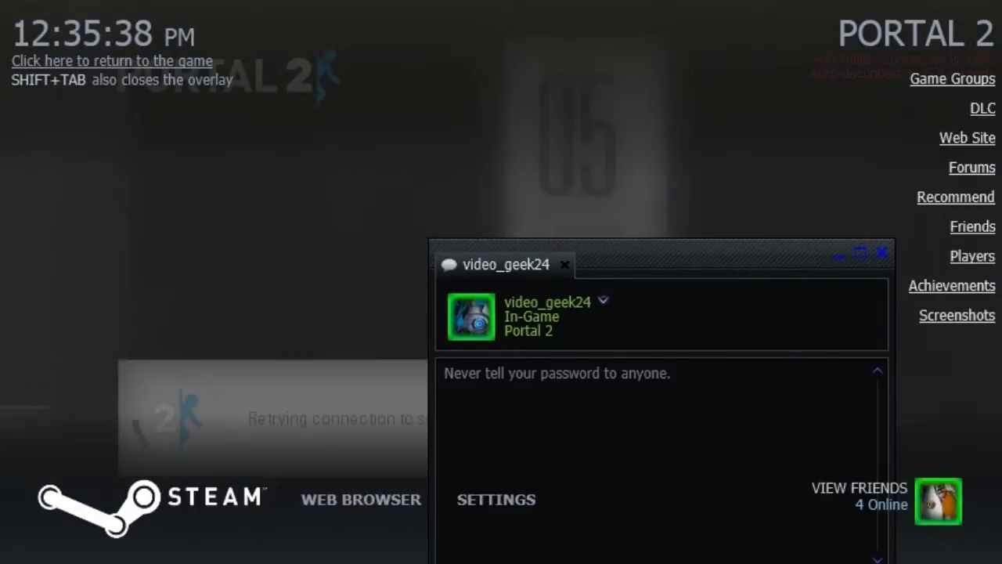
{"action": "key", "text": "shift+Tab"}
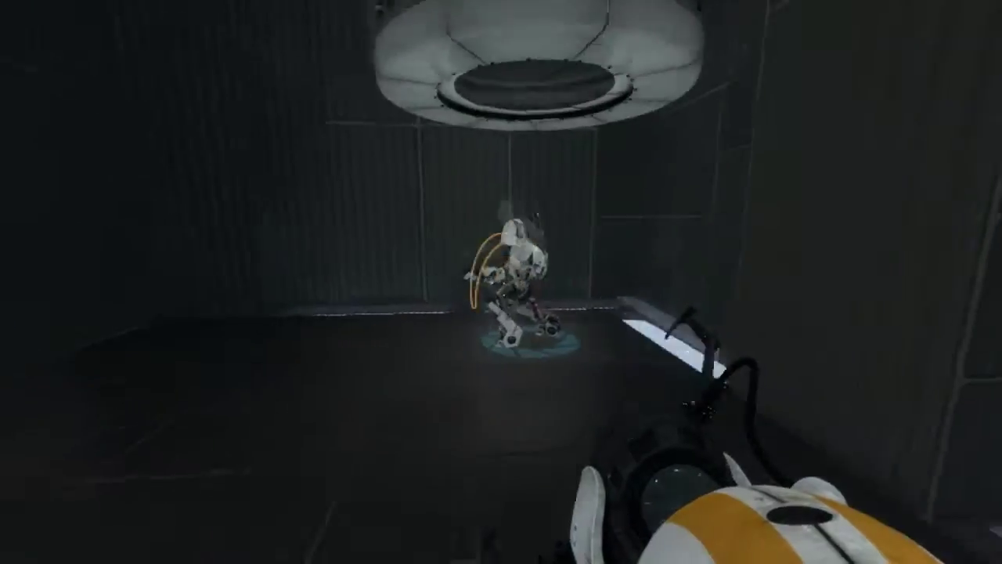
{"action": "left_click", "coordinate": [501, 282]}
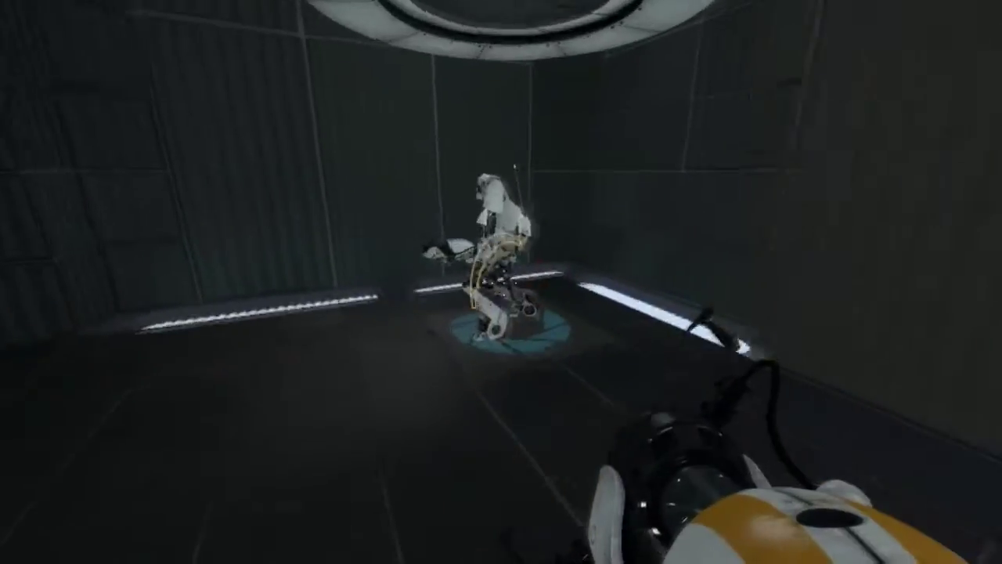
{"action": "key", "text": "w"}
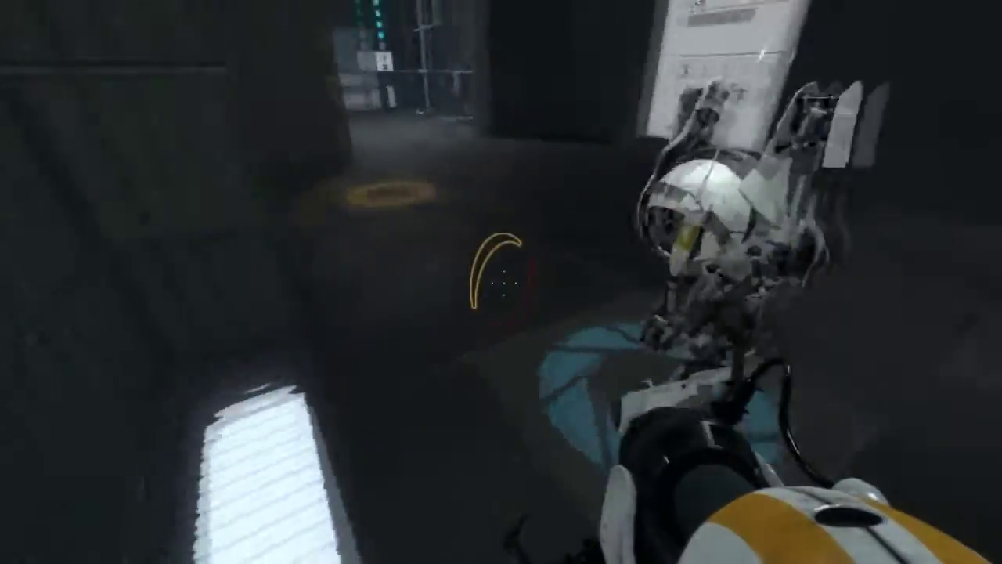
{"action": "key", "text": "w"}
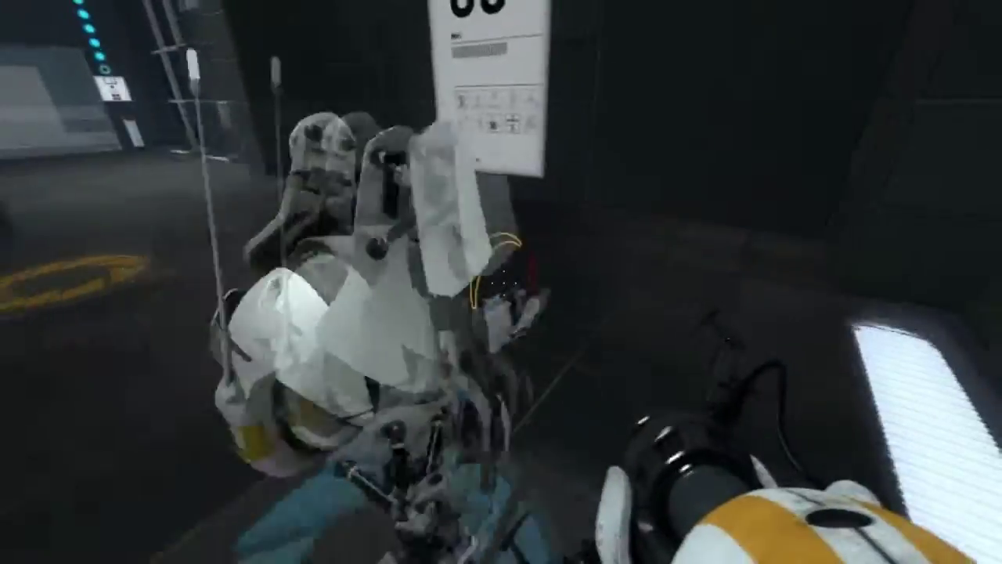
{"action": "key", "text": "w"}
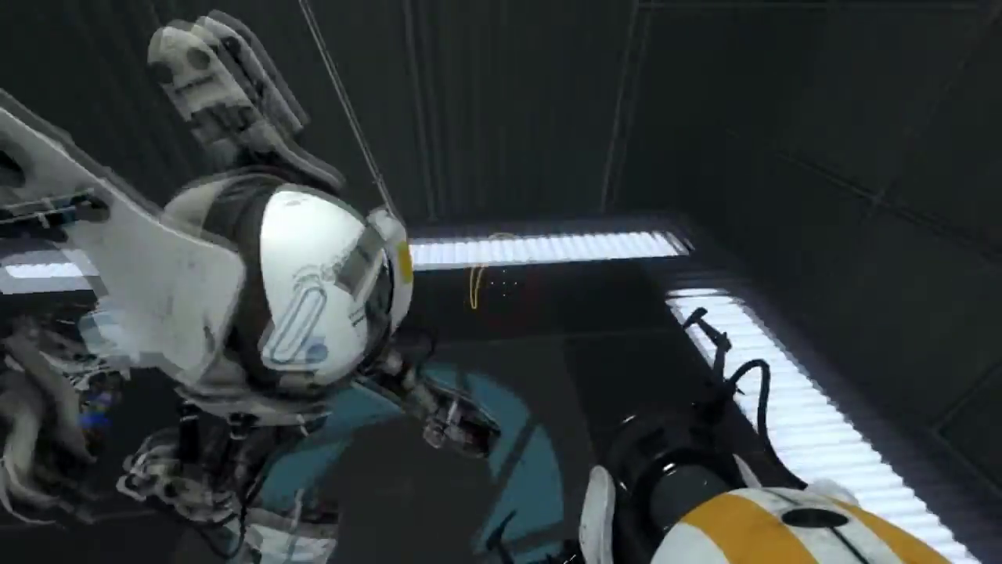
{"action": "key", "text": "w"}
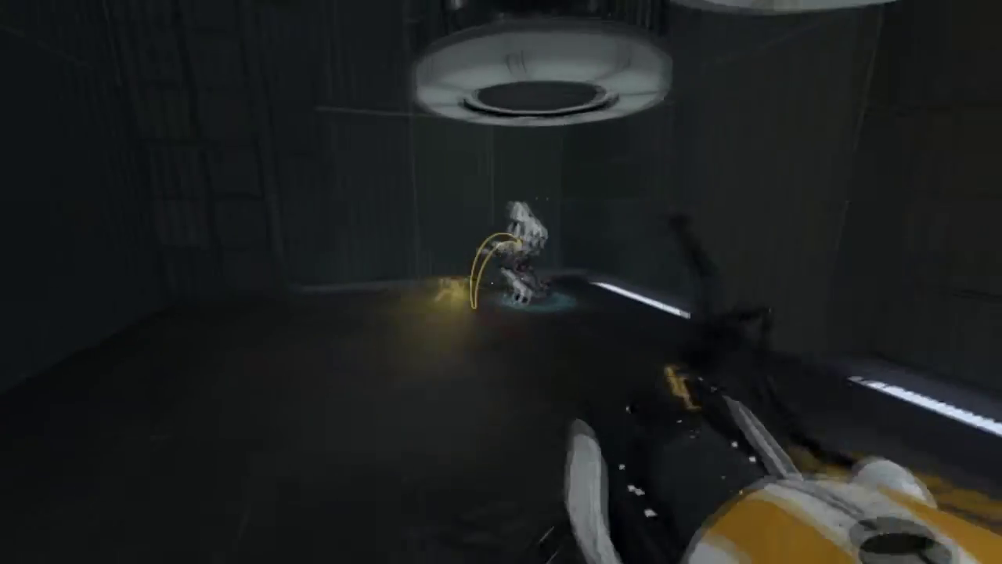
{"action": "key", "text": "w"}
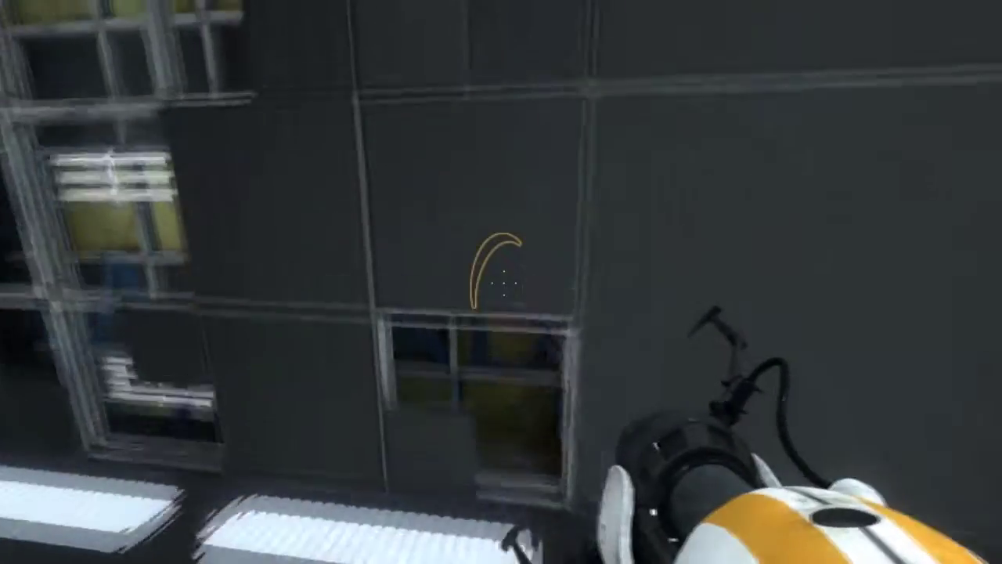
{"action": "key", "text": "w"}
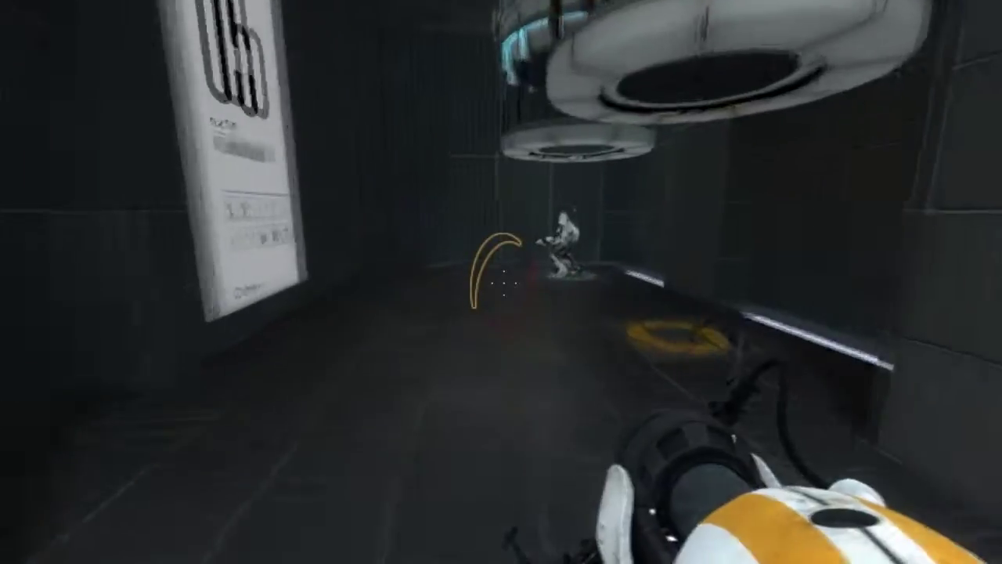
{"action": "key", "text": "w"}
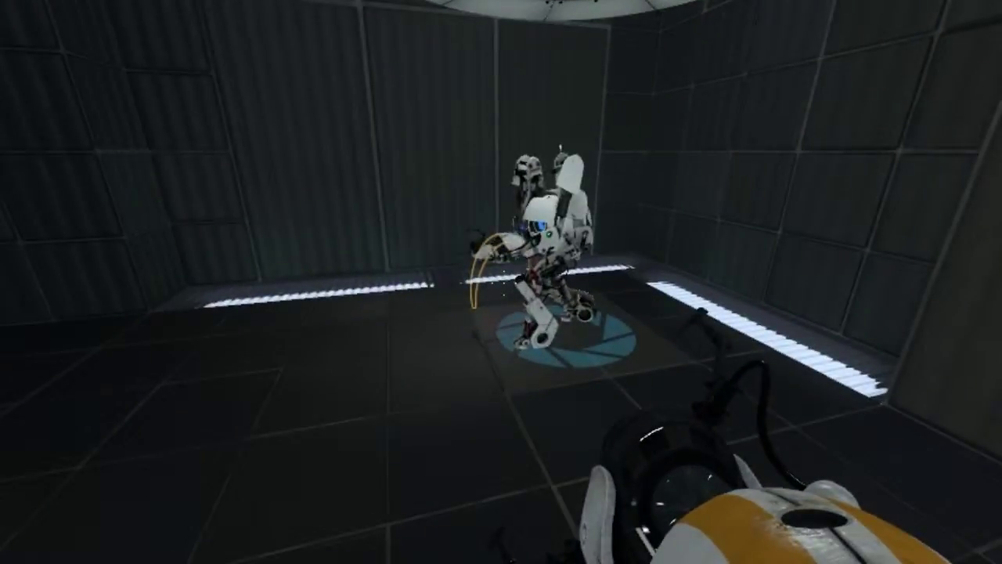
{"action": "key", "text": "Escape"}
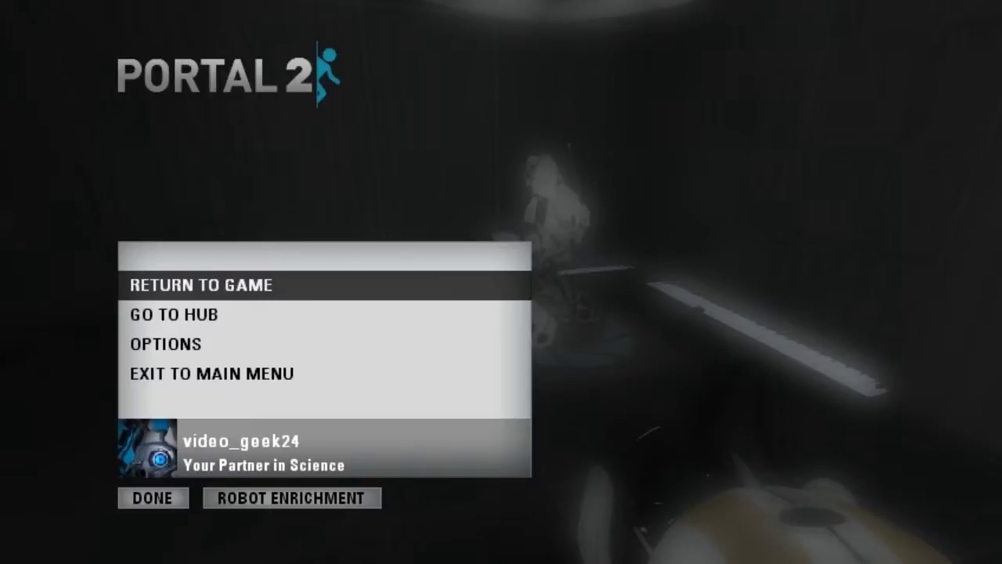
{"action": "key", "text": "Escape"}
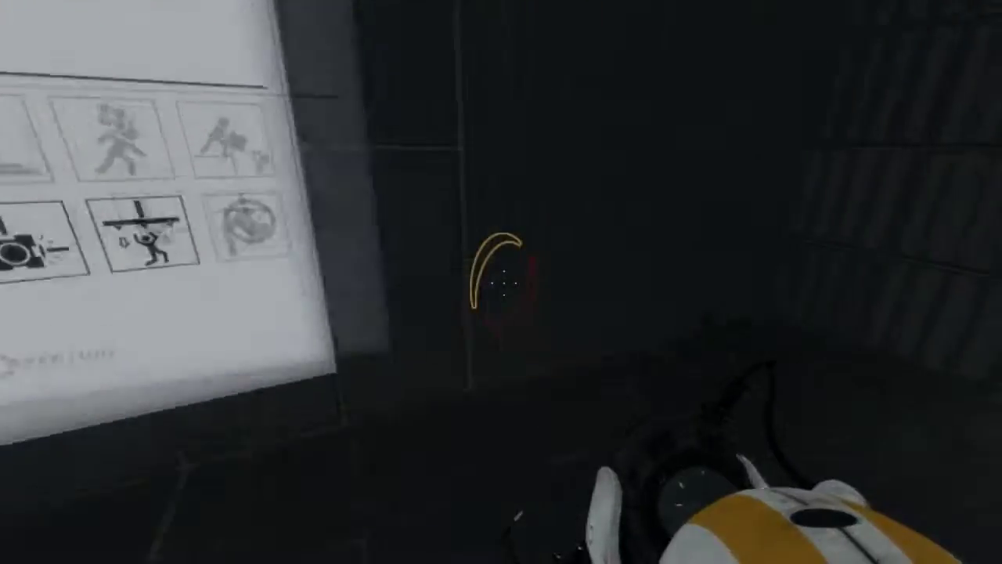
{"action": "key", "text": "w"}
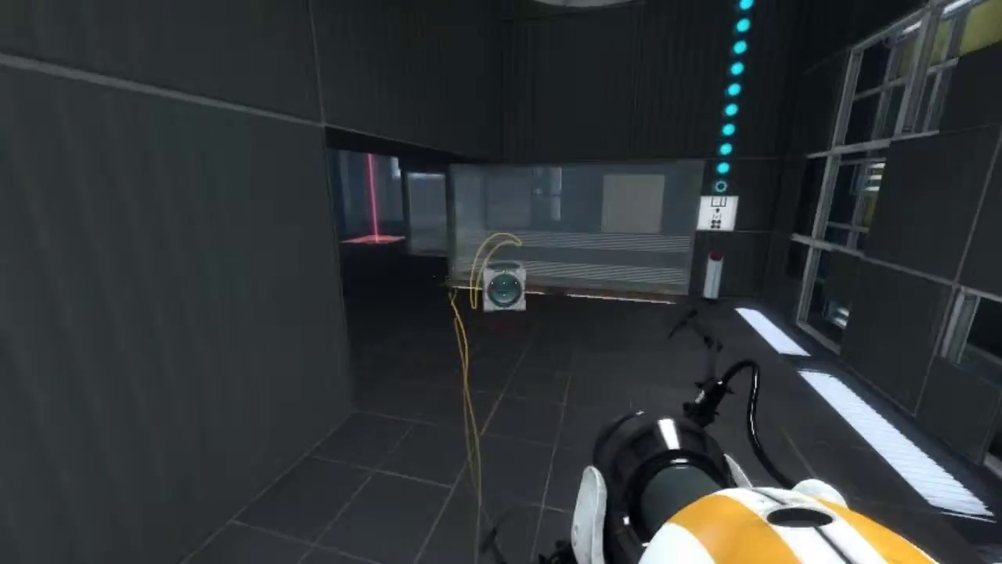
{"action": "key", "text": "e"}
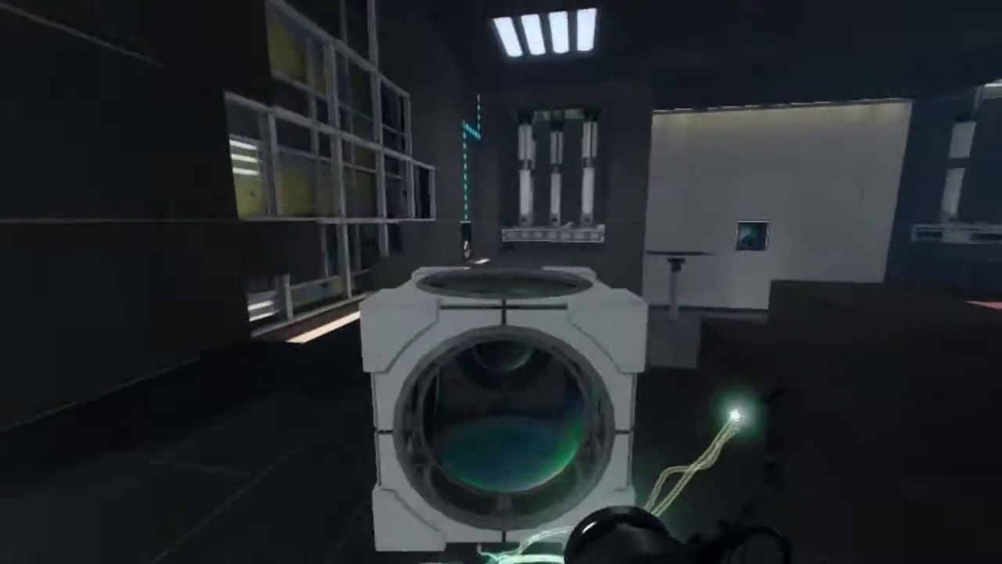
{"action": "key", "text": "w"}
{"action": "key", "text": "w"}
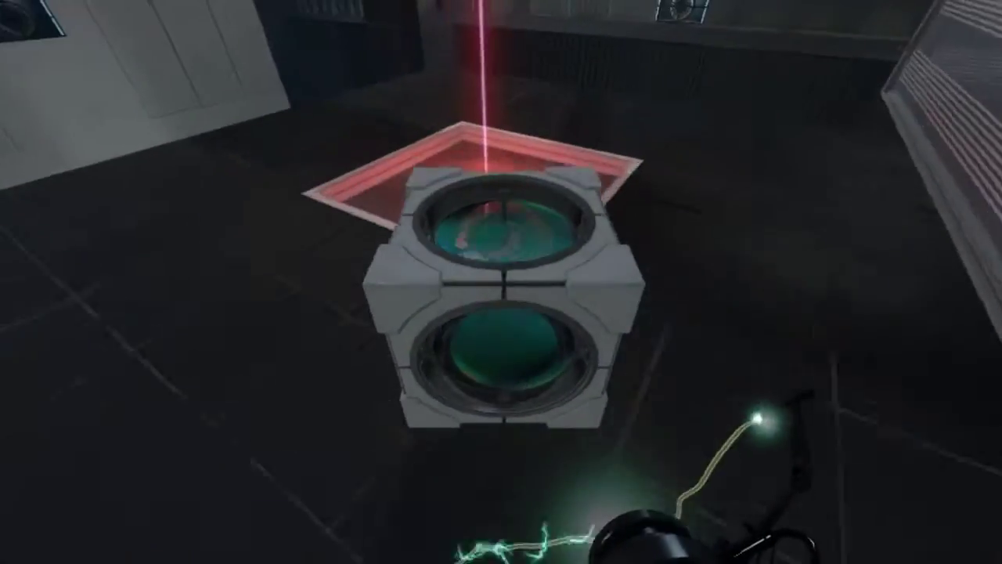
{"action": "key", "text": "e"}
{"action": "left_click_drag", "start_coordinate": [501, 282], "coordinate": [501, 235]}
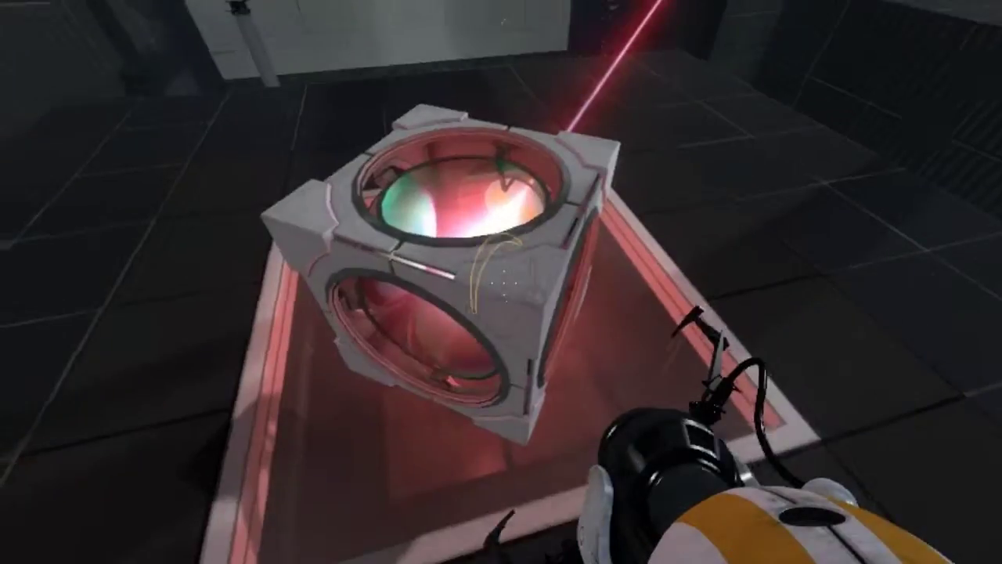
{"action": "left_click_drag", "start_coordinate": [501, 281], "coordinate": [470, 235]}
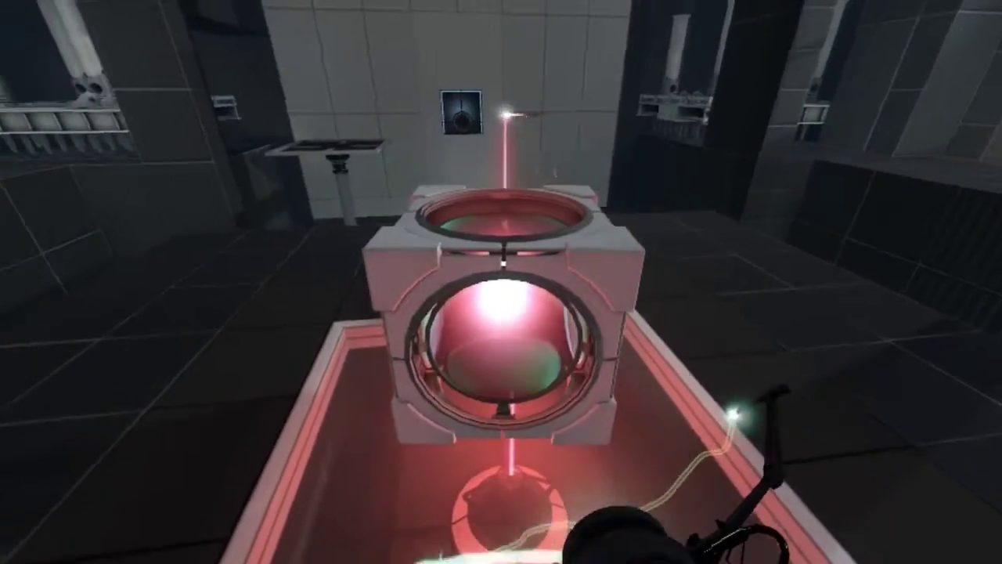
{"action": "key", "text": "w"}
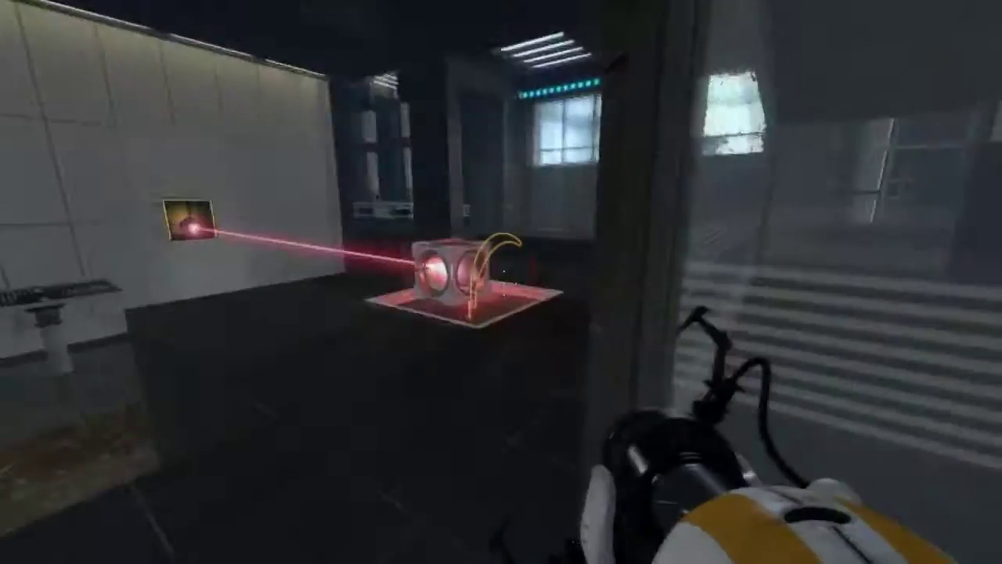
{"action": "key", "text": "w"}
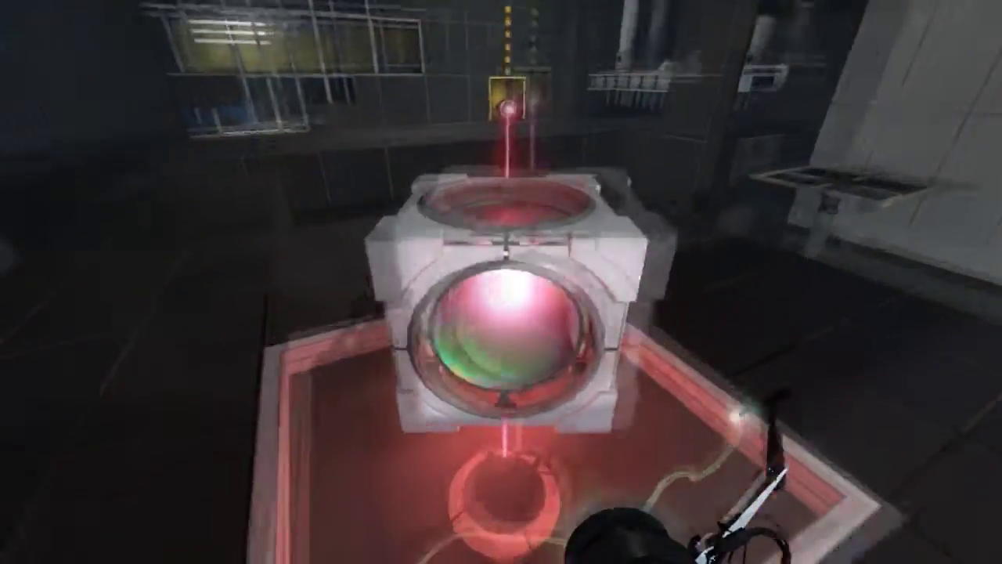
{"action": "key", "text": "w"}
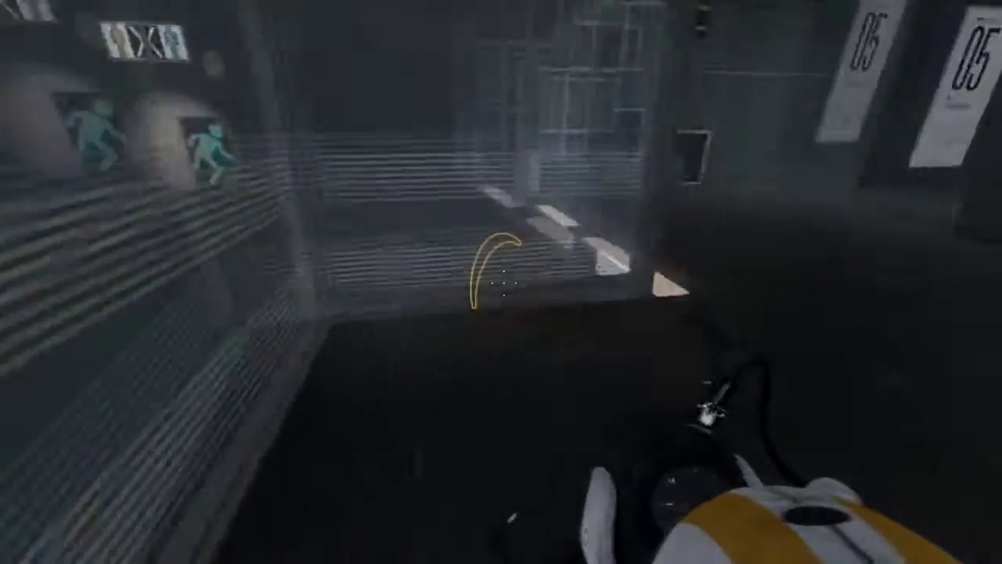
{"action": "key", "text": "w"}
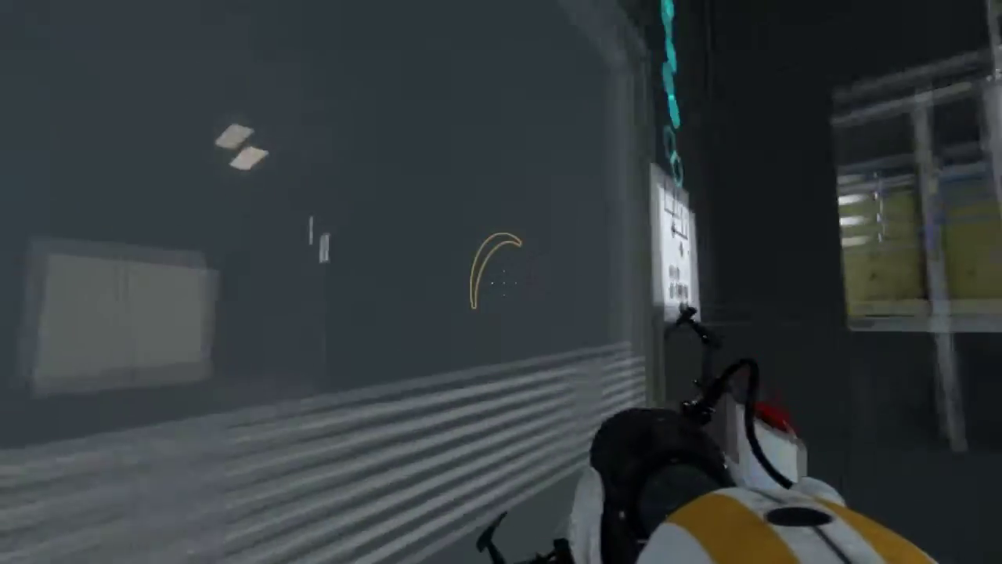
{"action": "key", "text": "w"}
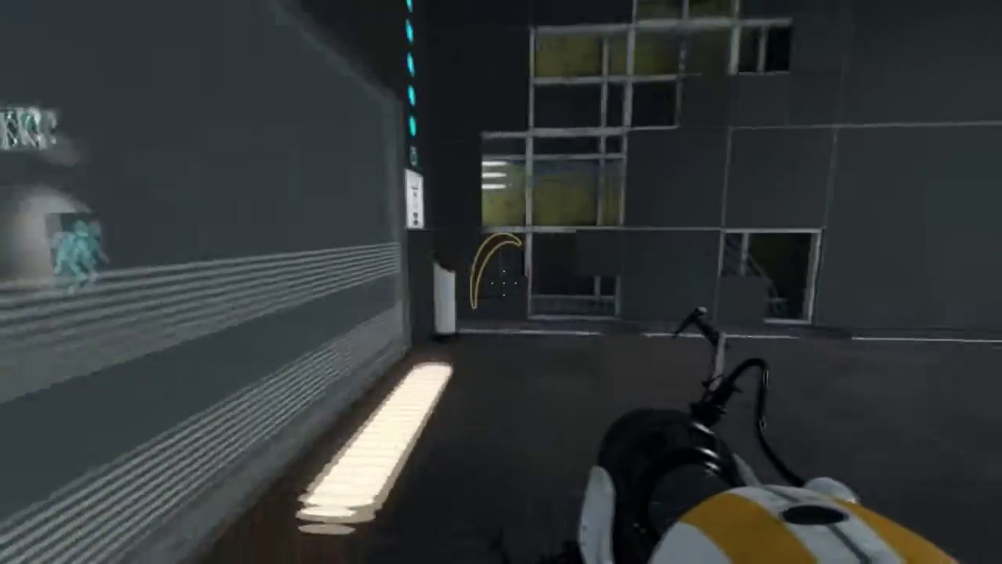
{"action": "key", "text": "w"}
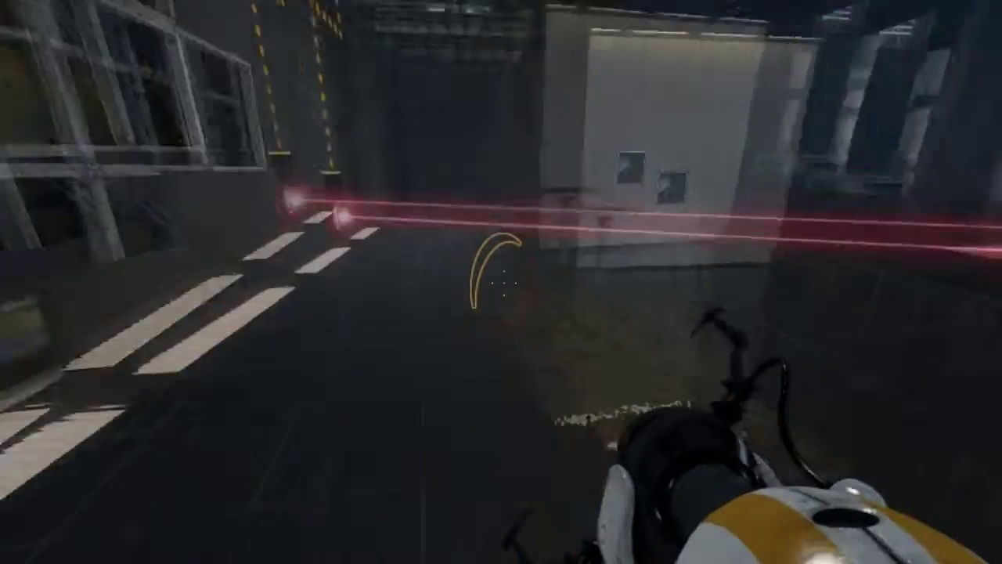
{"action": "key", "text": "w"}
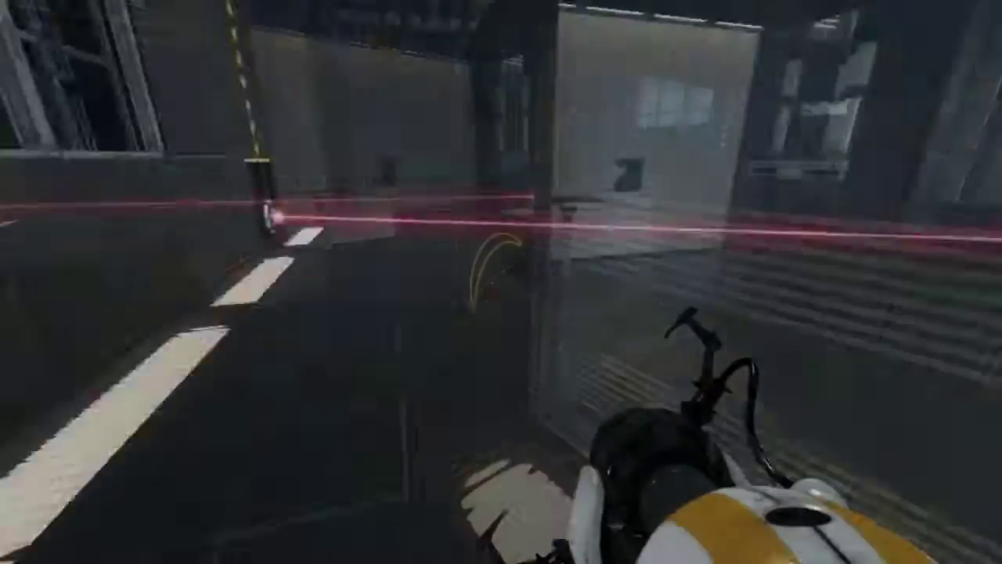
{"action": "key", "text": "w"}
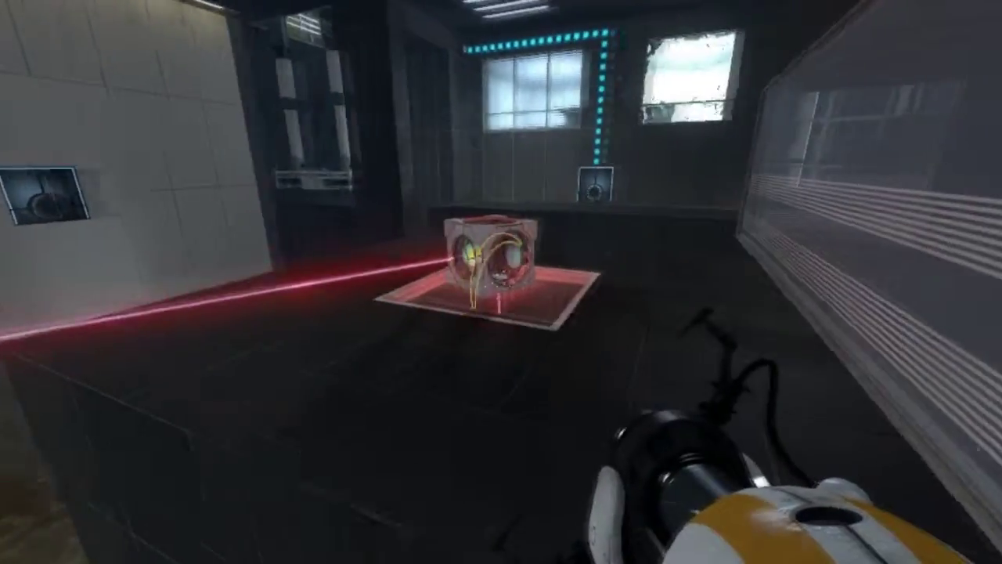
{"action": "key", "text": "w"}
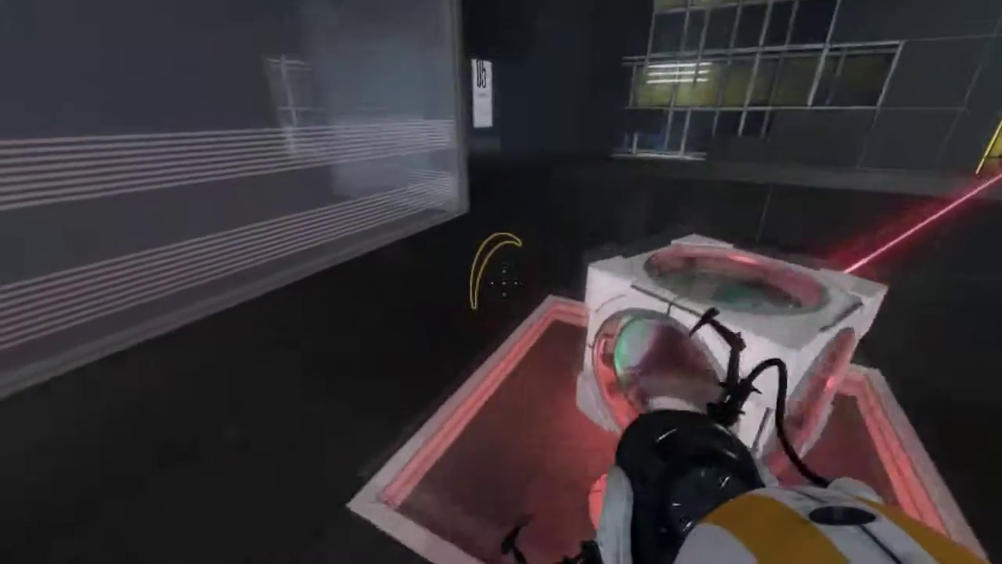
{"action": "key", "text": "a"}
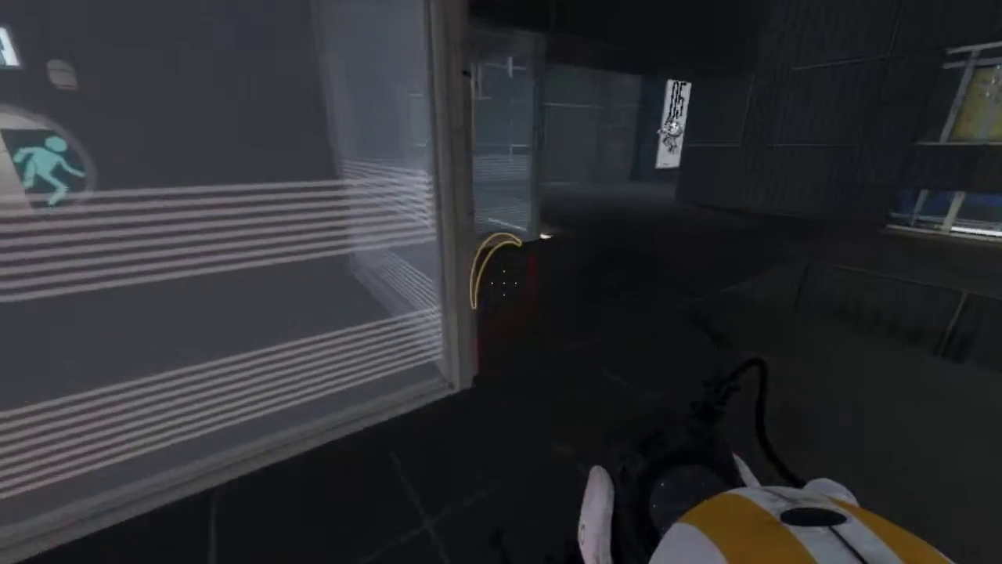
{"action": "key", "text": "w"}
{"action": "key", "text": "w"}
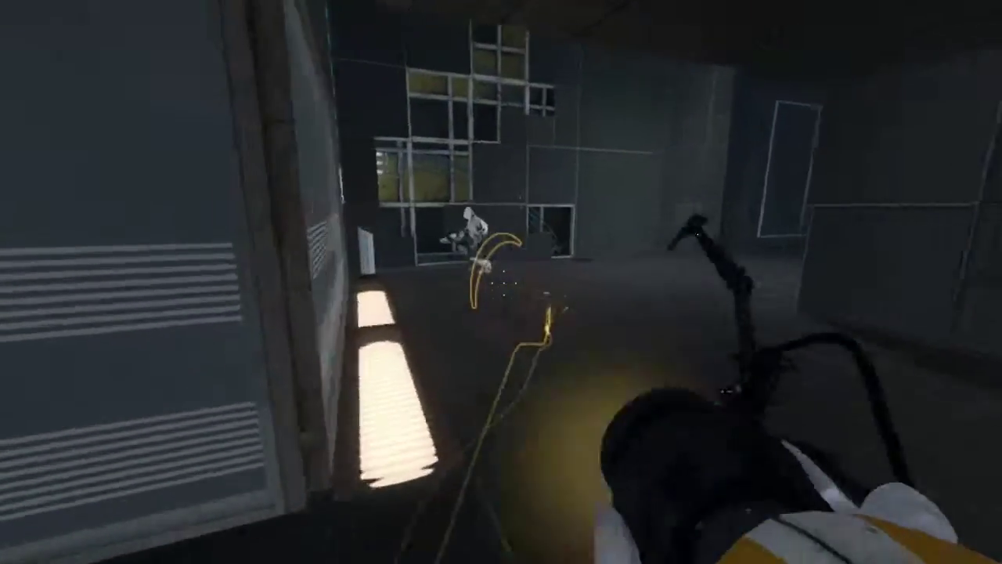
{"action": "key", "text": "w"}
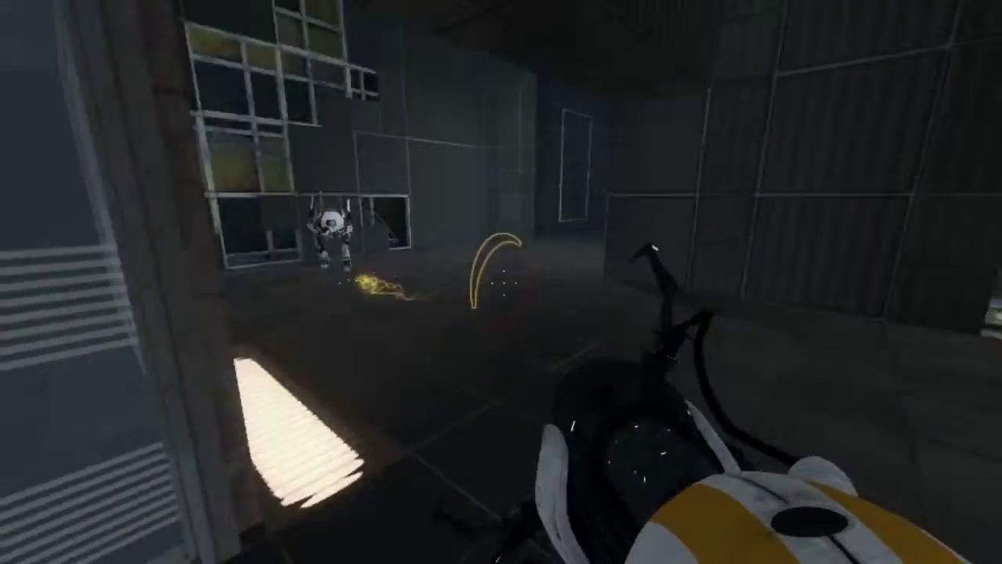
{"action": "key", "text": "w"}
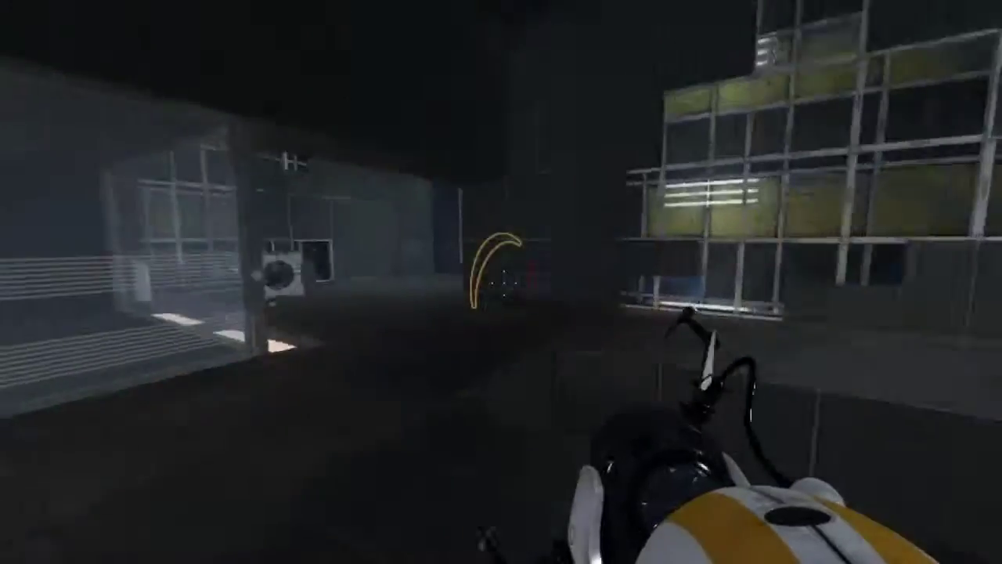
{"action": "key", "text": "w"}
{"action": "key", "text": "e"}
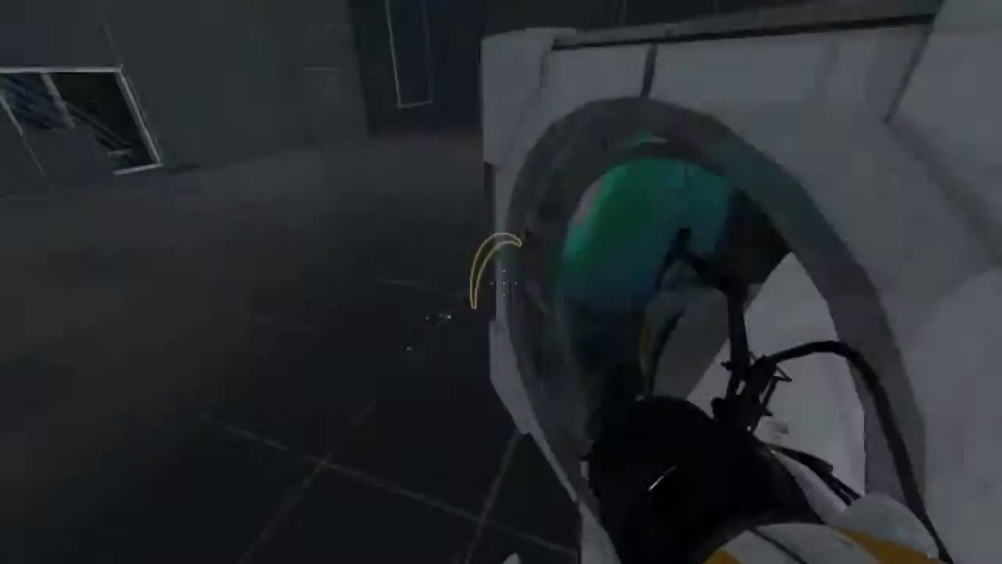
{"action": "key", "text": "a"}
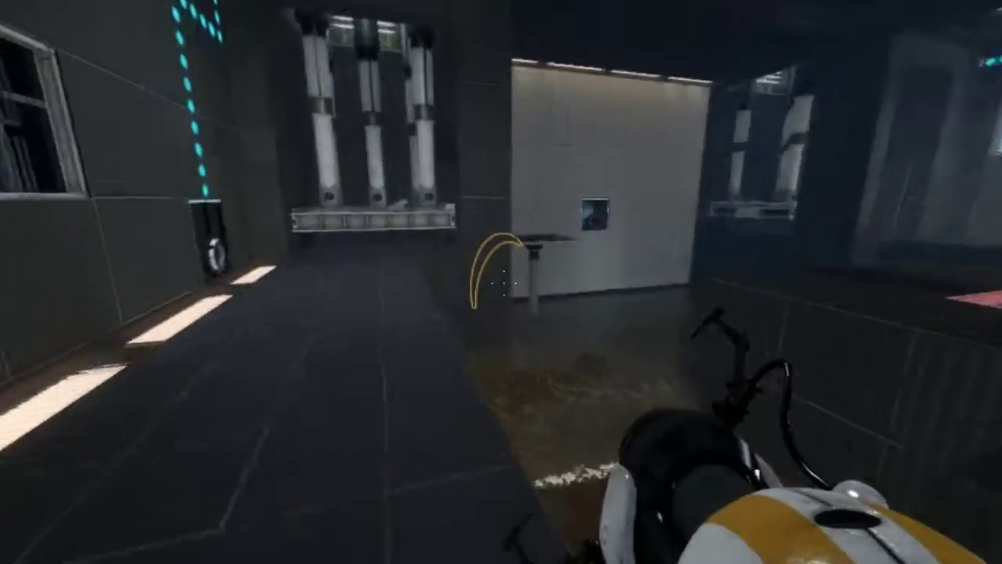
{"action": "key", "text": "w"}
{"action": "key", "text": "w"}
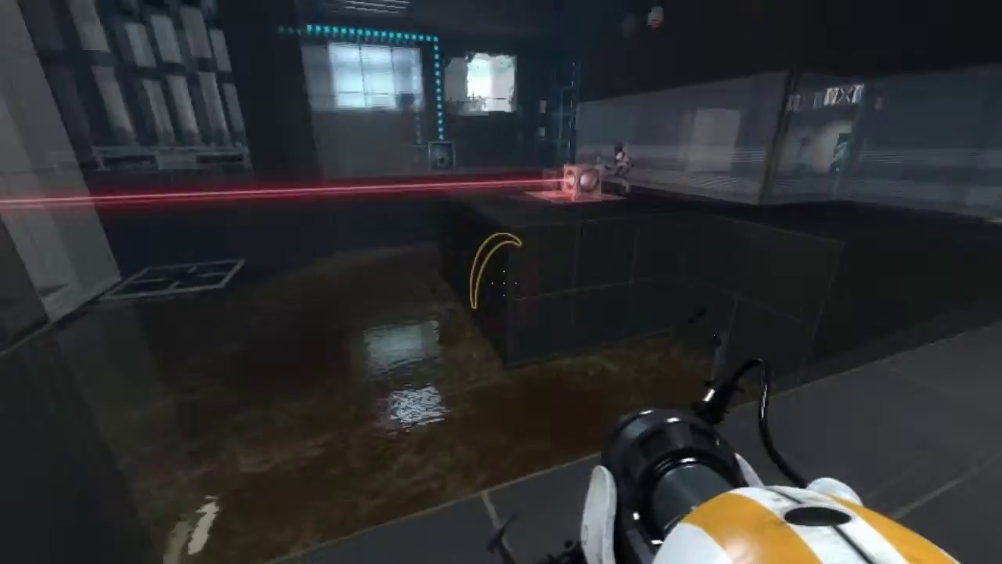
{"action": "key", "text": "a"}
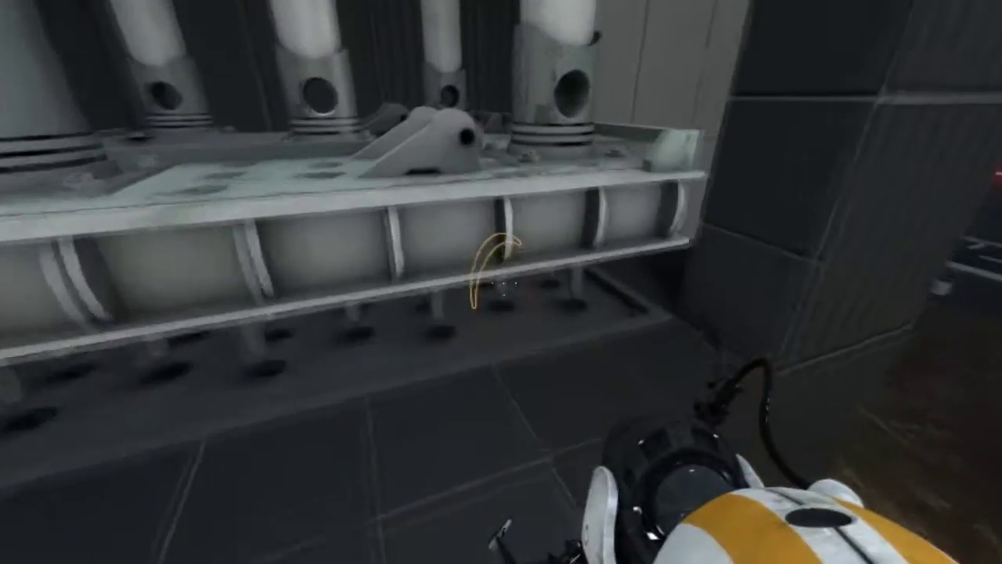
{"action": "left_click", "coordinate": [501, 282]}
{"action": "left_click", "coordinate": [501, 282]}
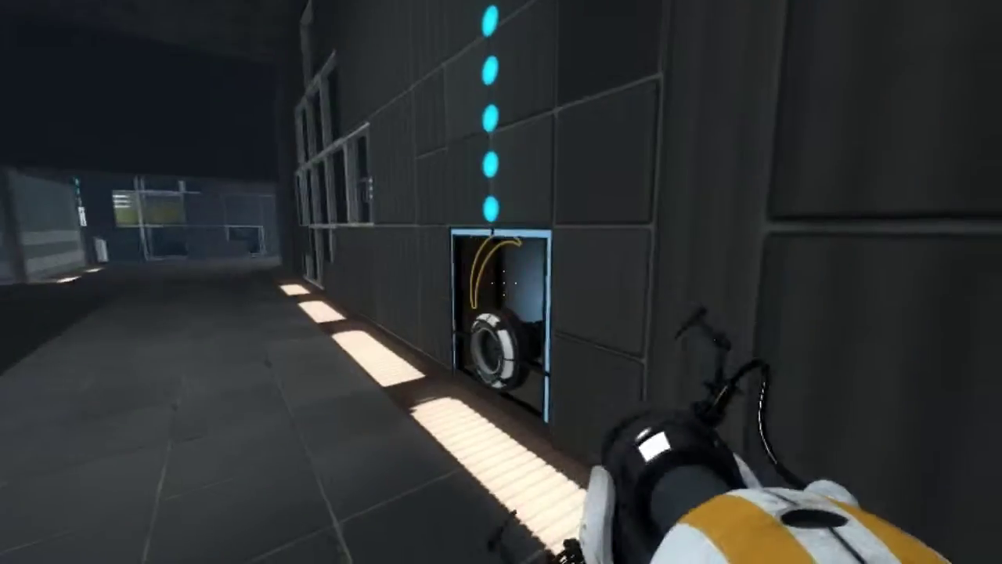
{"action": "left_click", "coordinate": [501, 282]}
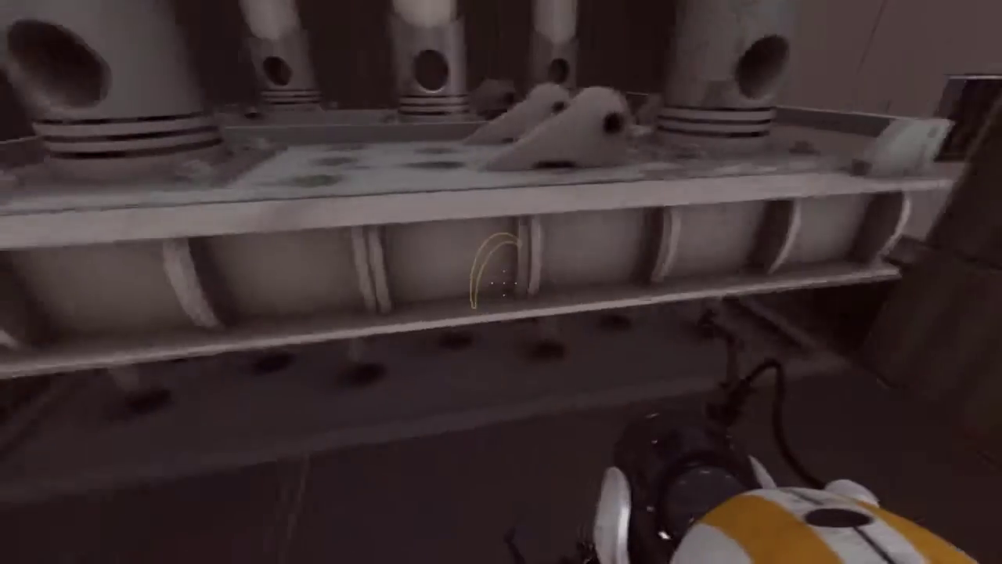